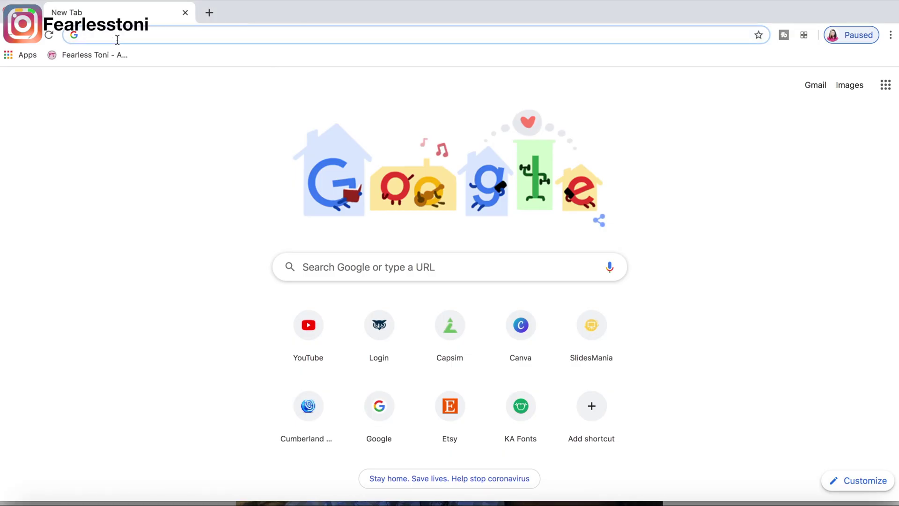
# Step: Search for screencastify and open its website, and open the Screencast-O-Matic website from a search in a new tab
pyautogui.write('sc')
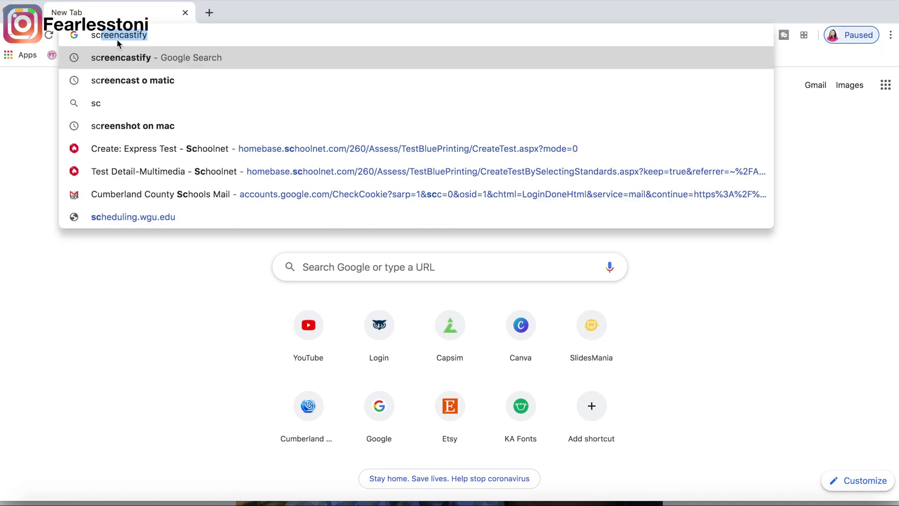
pyautogui.press('Return')
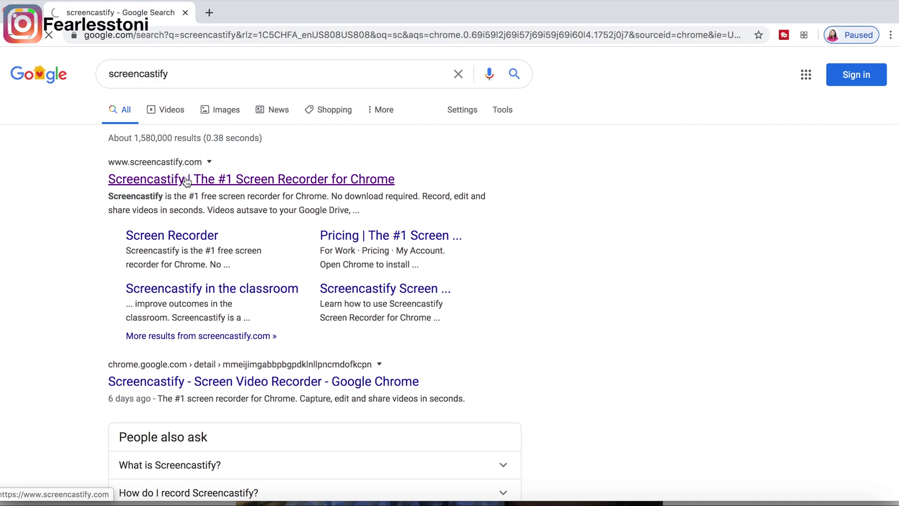
pyautogui.click(209, 13)
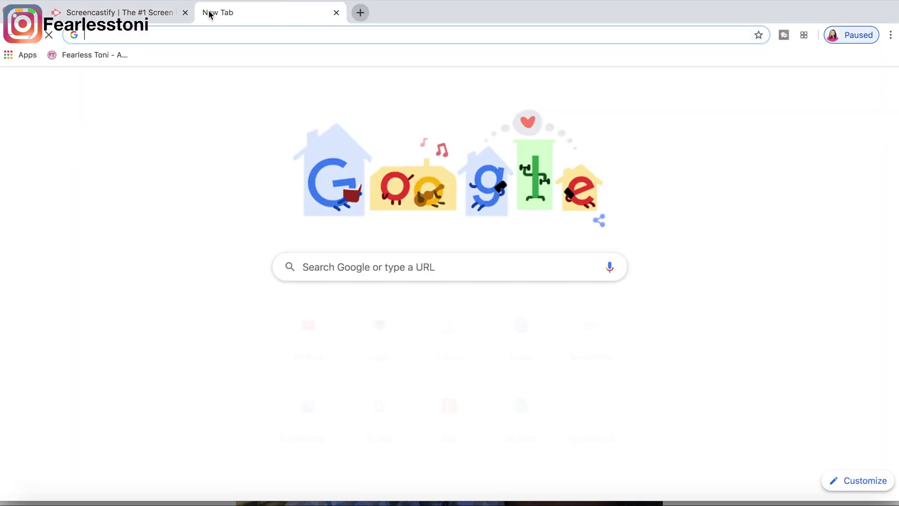
pyautogui.write('screencastify')
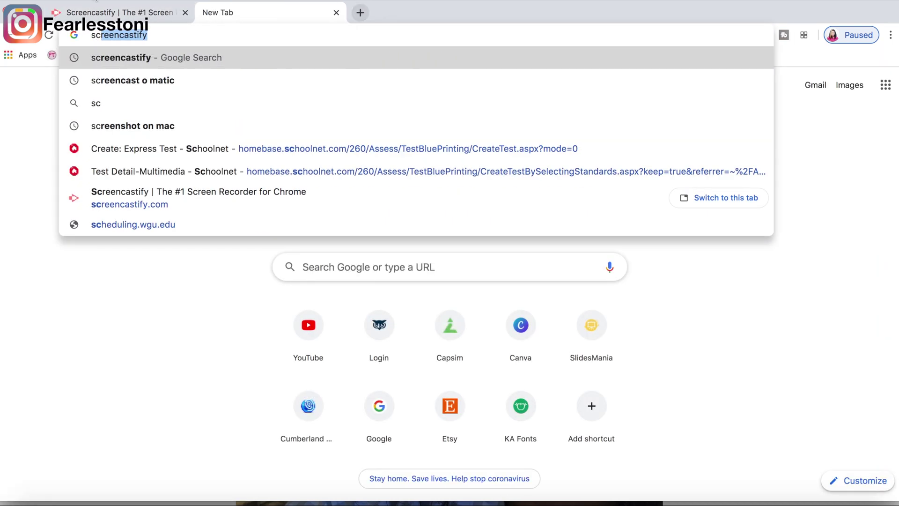
pyautogui.click(132, 81)
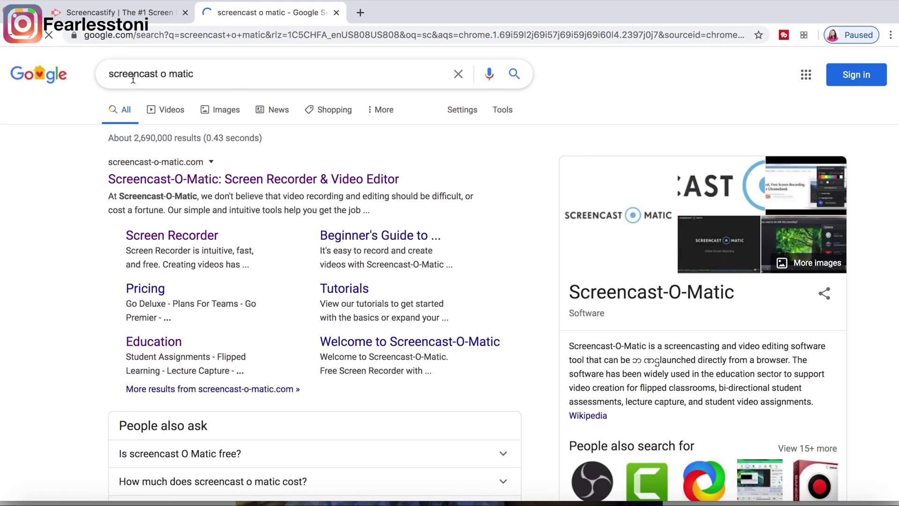
pyautogui.click(169, 180)
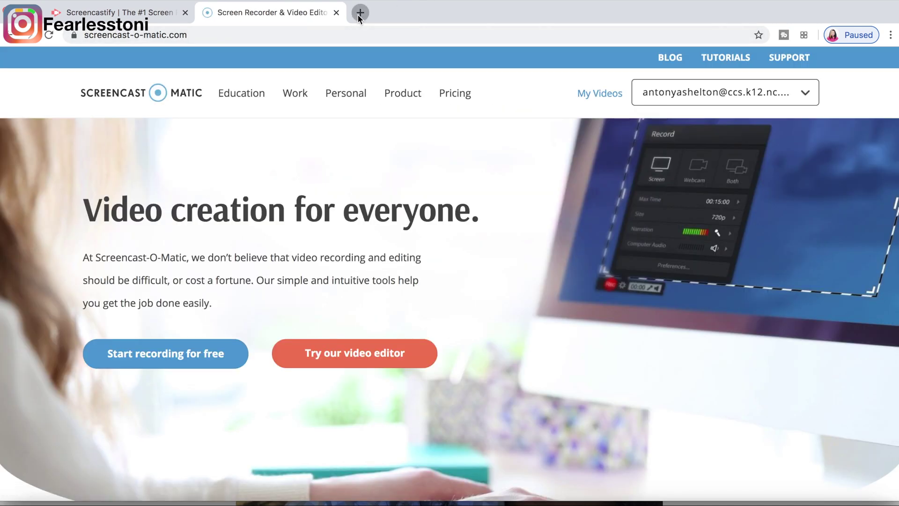
# Step: Open the Loom website in a third browser tab
pyautogui.click(358, 13)
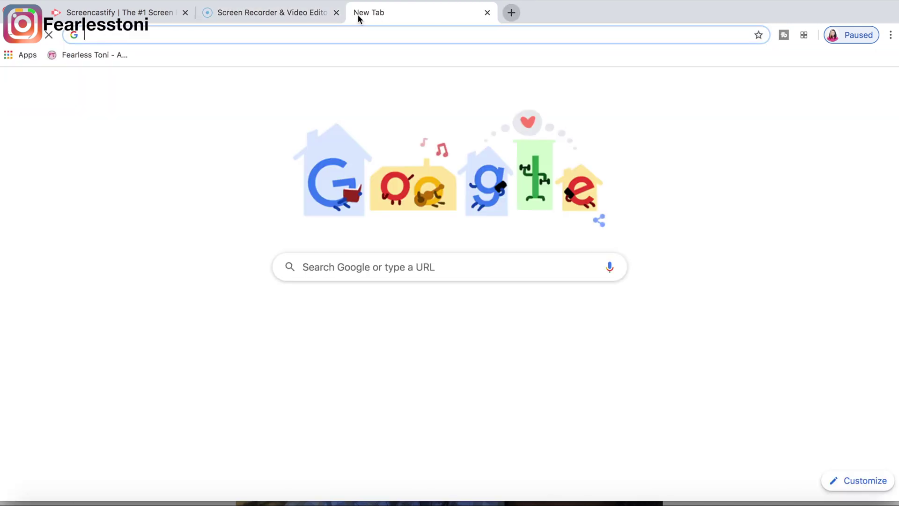
pyautogui.write('loo')
pyautogui.press('Return')
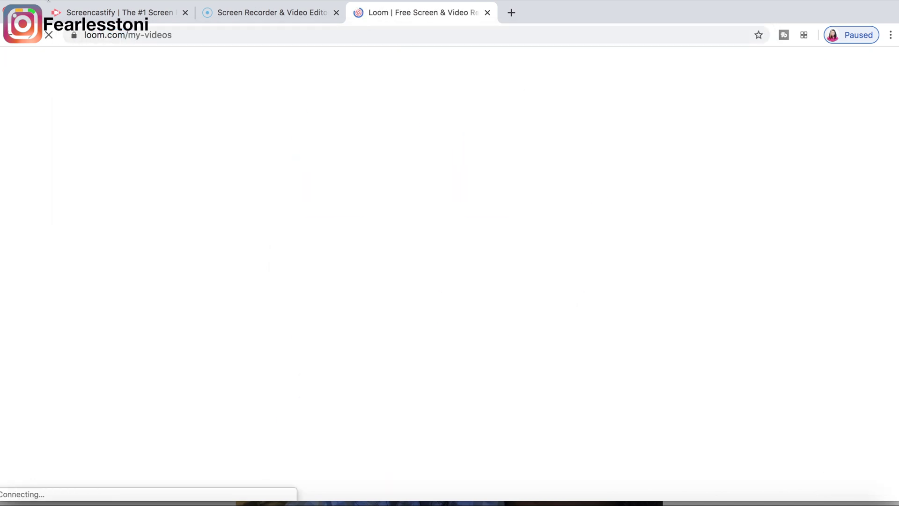
# Step: Sign in to the Screencastify account with Google and review its subscription and extension setup details
pyautogui.click(94, 14)
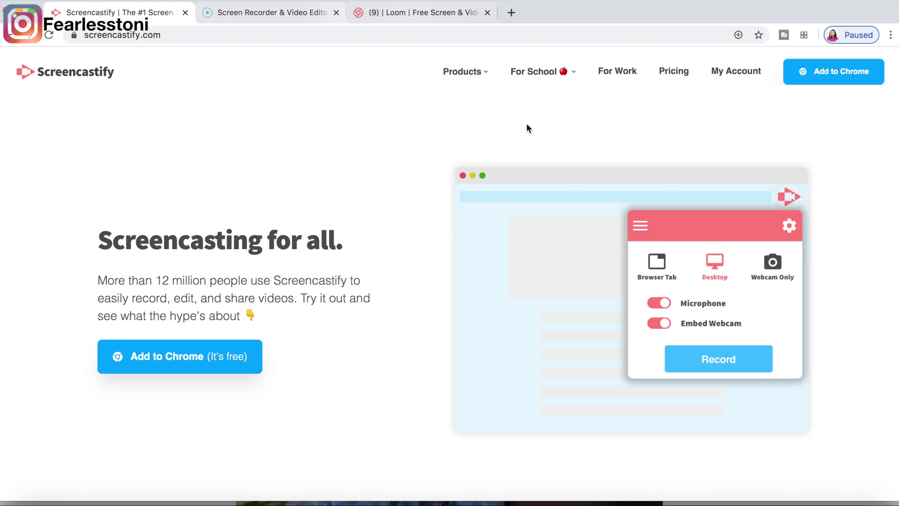
pyautogui.click(735, 76)
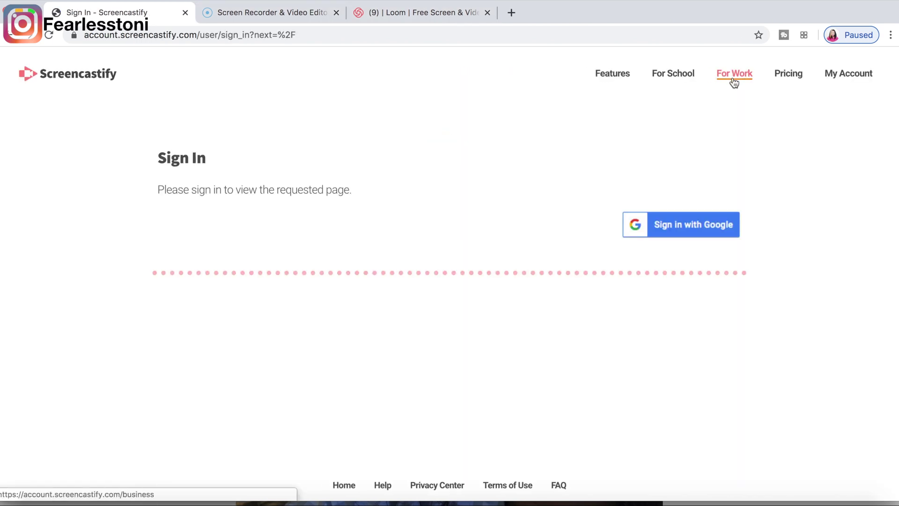
pyautogui.click(652, 231)
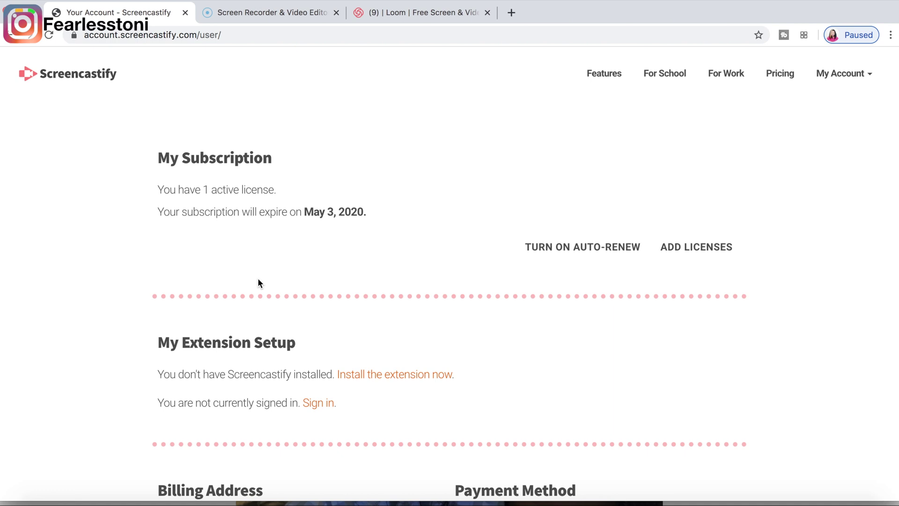
pyautogui.scroll(-5, 258, 278)
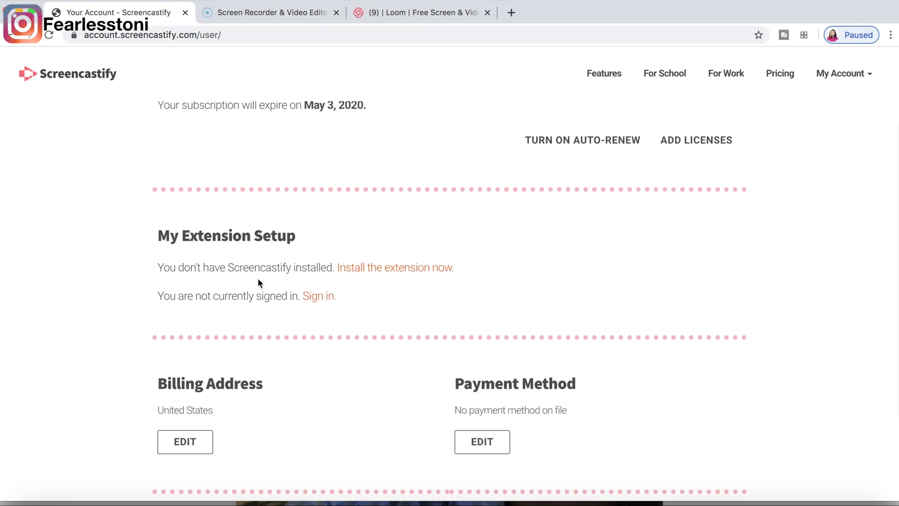
pyautogui.scroll(4, 258, 277)
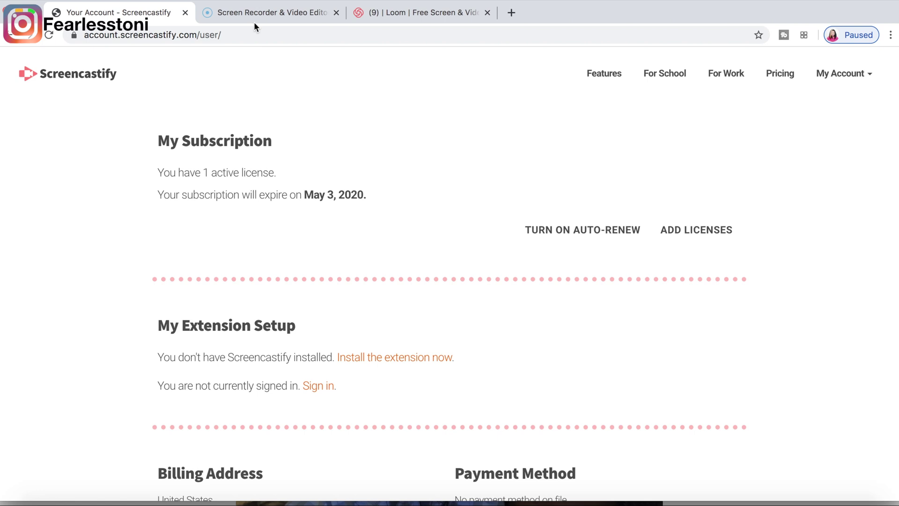
# Step: Switch to the Screencast-O-Matic site and open the account's My Videos page
pyautogui.click(263, 12)
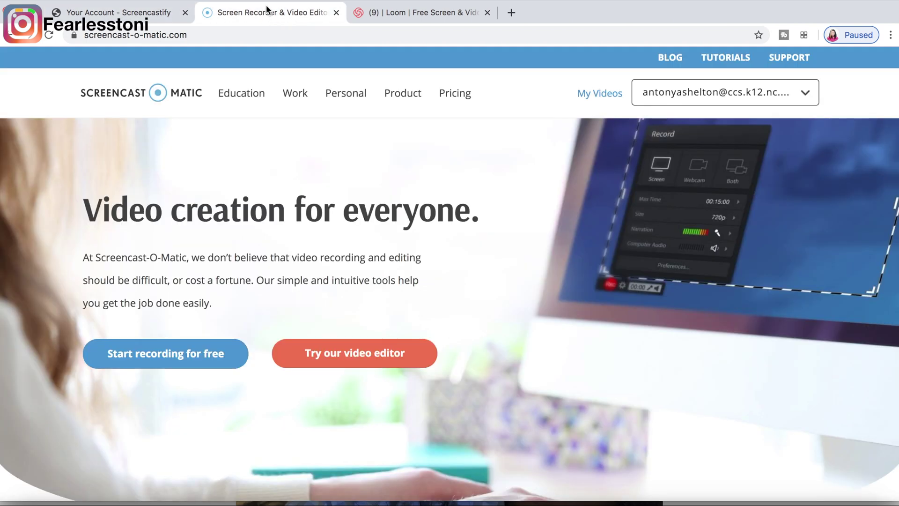
pyautogui.click(600, 93)
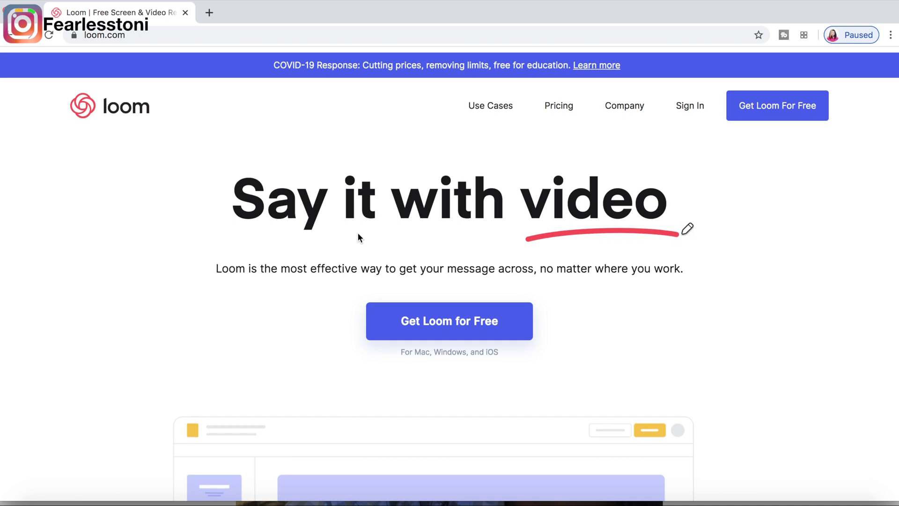
# Step: Examine the Loom homepage, including its screen and webcam recording demo
pyautogui.scroll(-3, 358, 232)
pyautogui.scroll(-5, 358, 234)
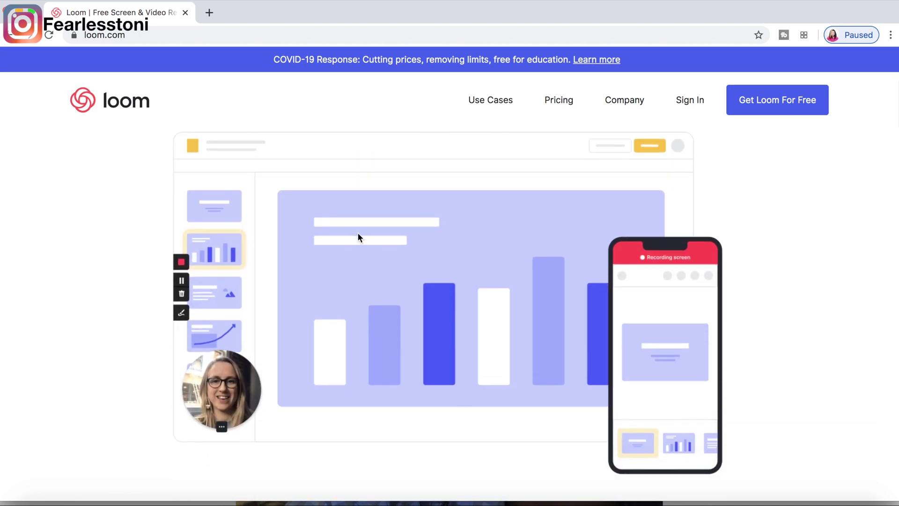
pyautogui.scroll(-1, 358, 232)
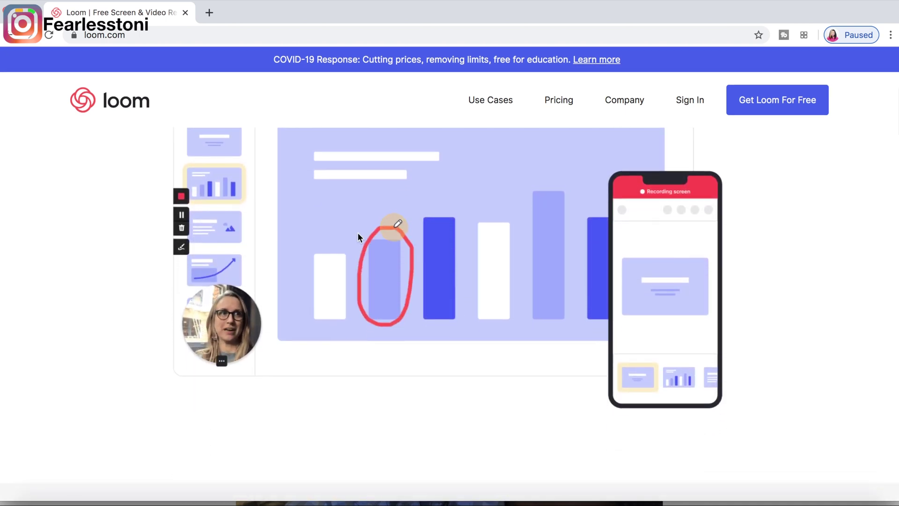
pyautogui.scroll(1, 358, 237)
pyautogui.scroll(2, 358, 237)
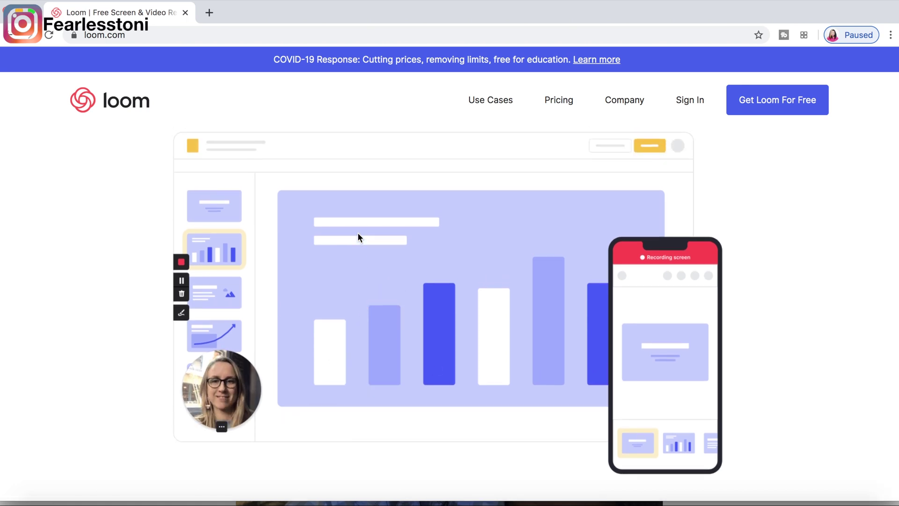
pyautogui.scroll(-20, 351, 341)
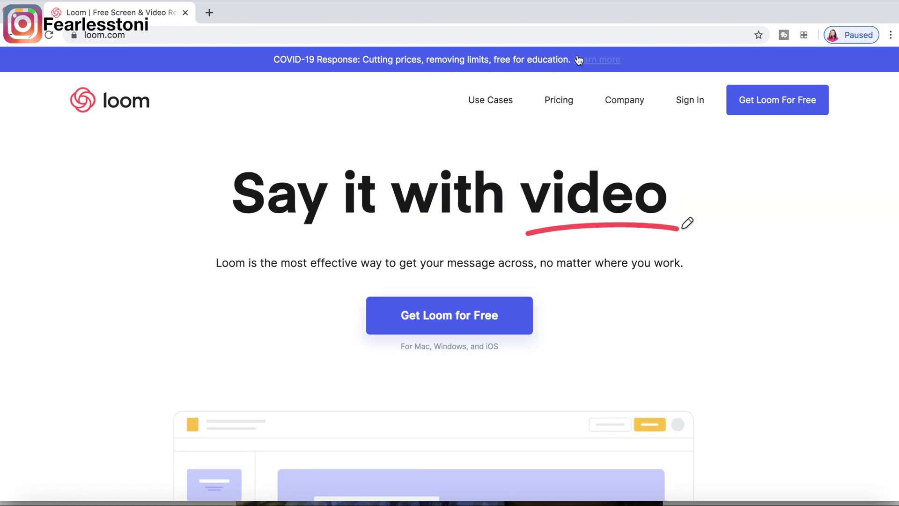
# Step: Read Loom's COVID-19 response post and its linked help article on free Loom Pro for students and teachers
pyautogui.click(588, 66)
pyautogui.scroll(-10, 326, 212)
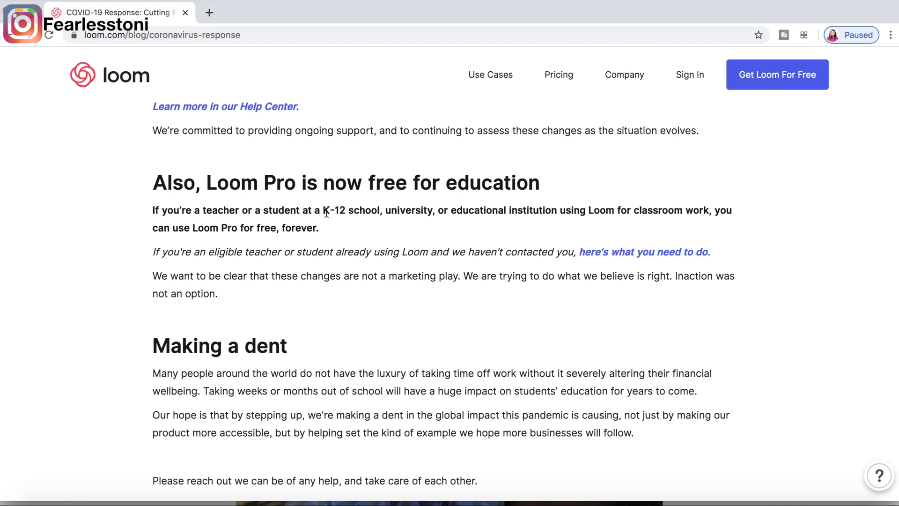
pyautogui.click(593, 251)
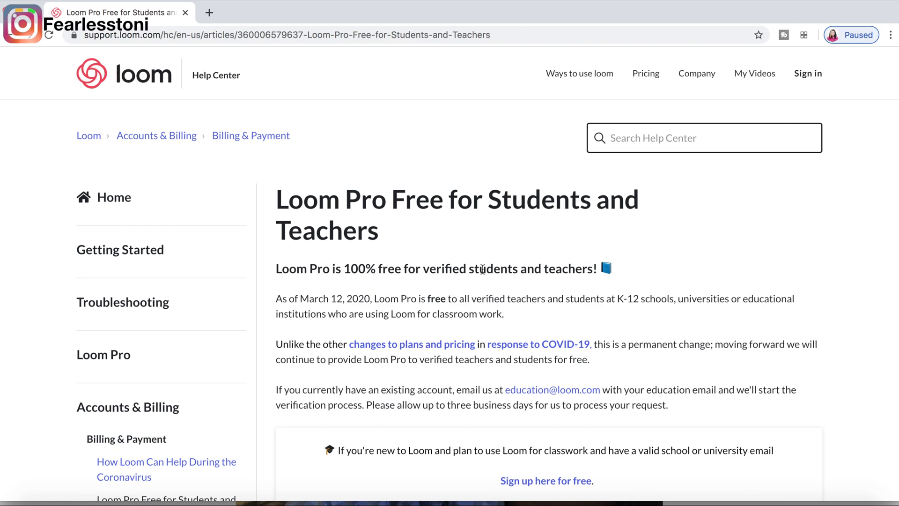
pyautogui.scroll(-2, 483, 269)
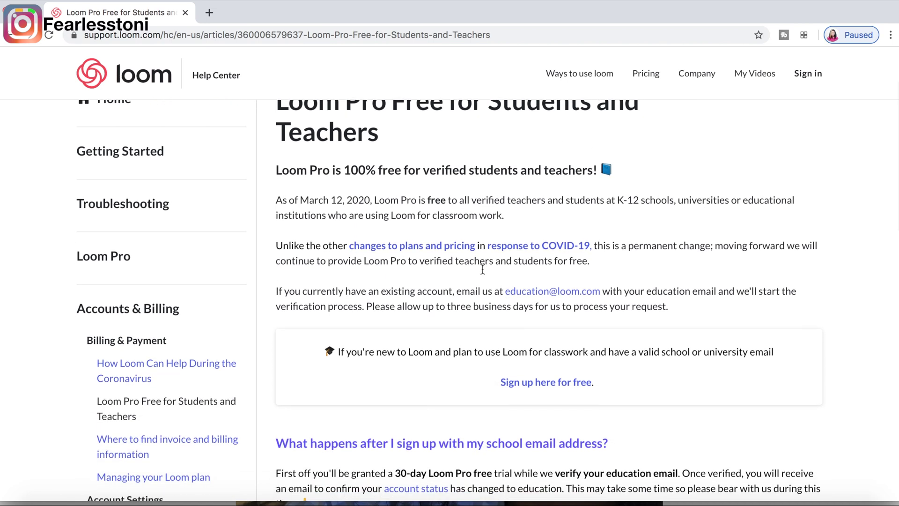
# Step: Open Loom's sign-in form from the Help Center and look through the recordings in the My Videos library
pyautogui.click(816, 74)
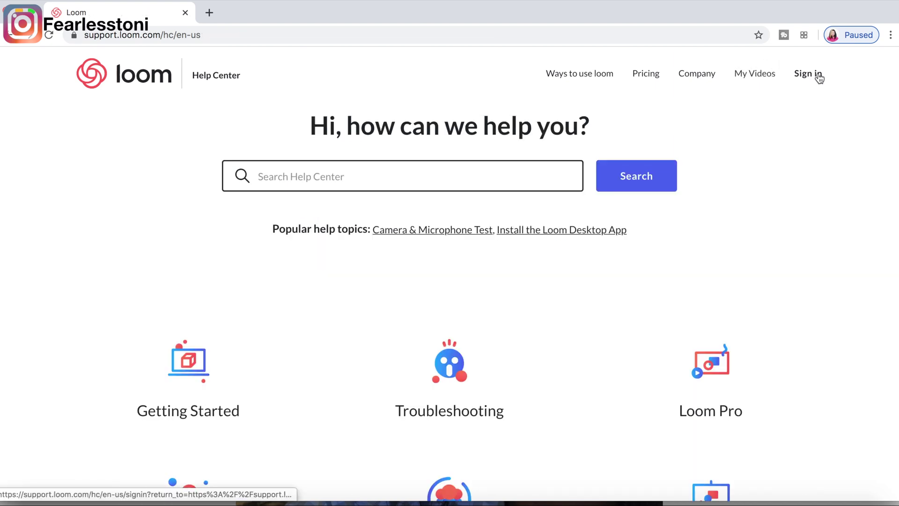
pyautogui.click(814, 75)
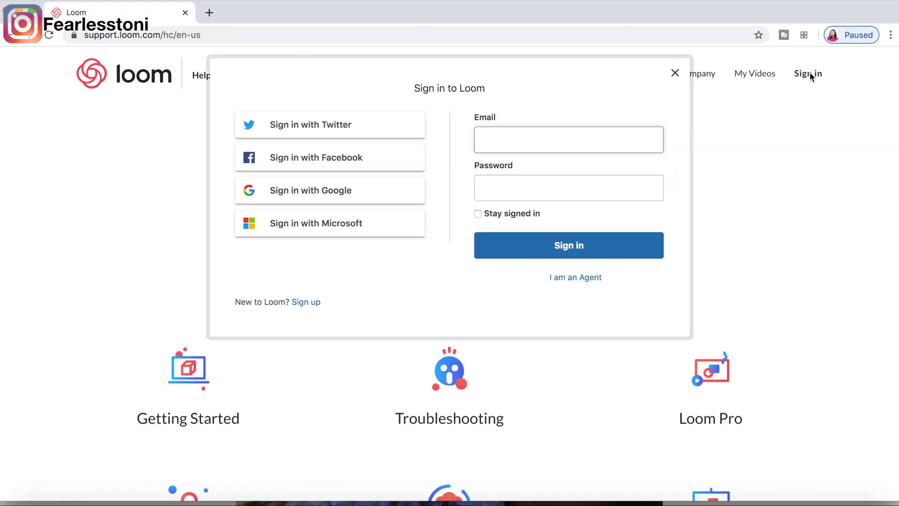
pyautogui.scroll(-3, 330, 371)
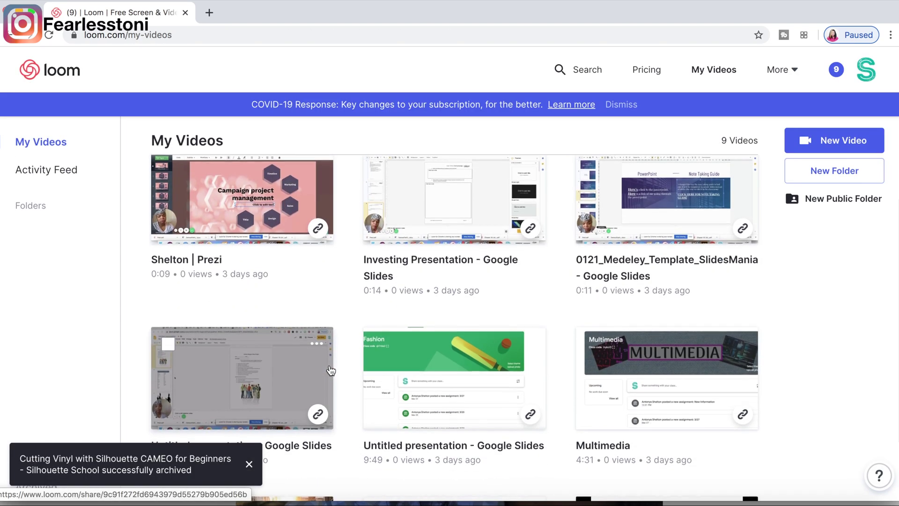
pyautogui.scroll(-3, 331, 371)
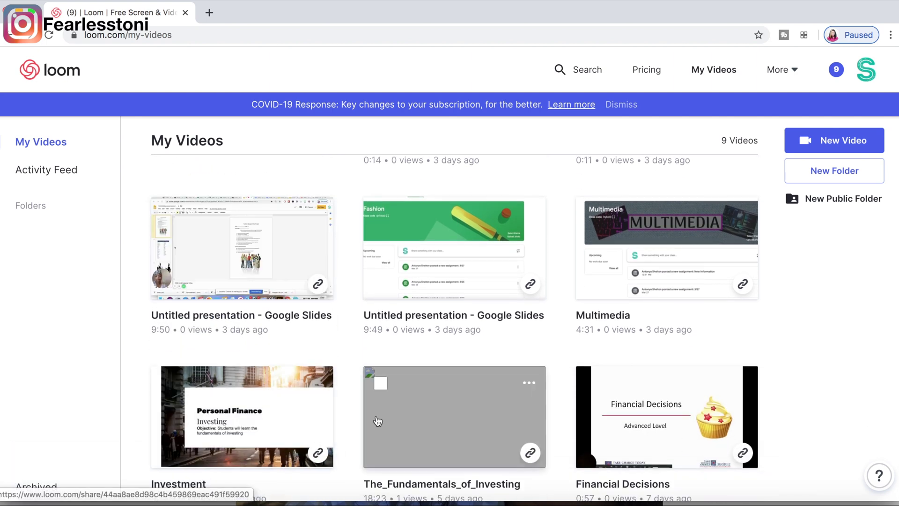
pyautogui.scroll(6, 377, 421)
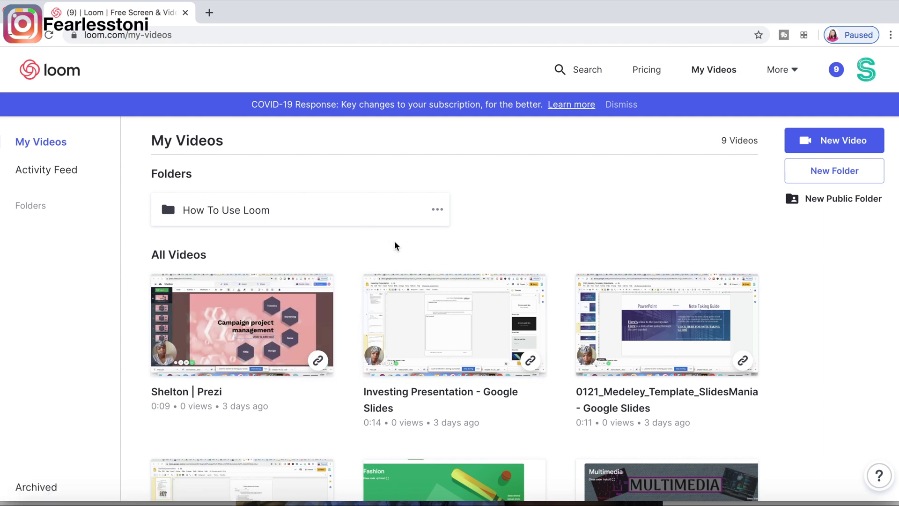
pyautogui.scroll(-6, 415, 233)
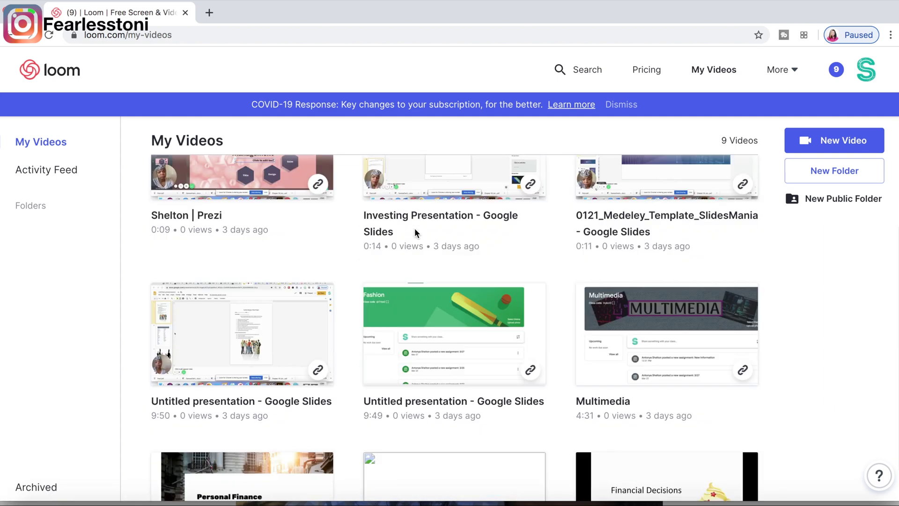
pyautogui.scroll(6, 416, 230)
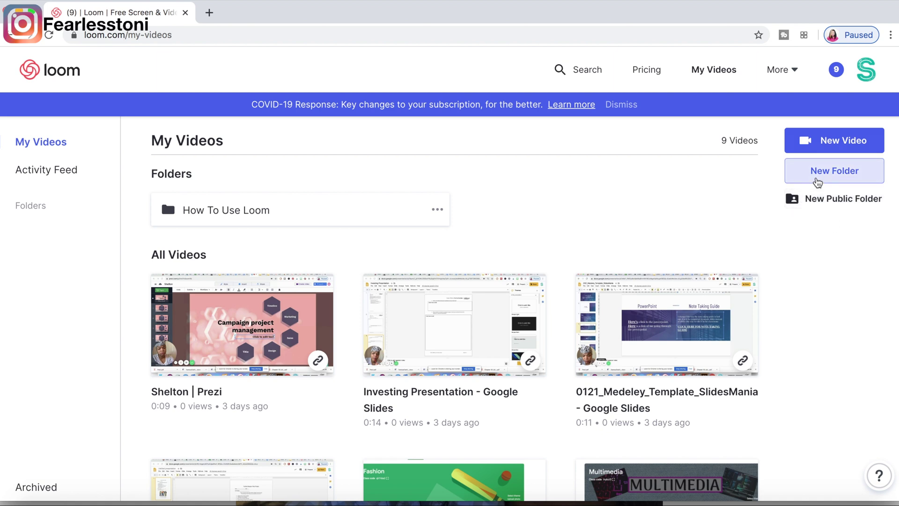
# Step: Create a new folder named Personal Finance in the Loom My Videos library
pyautogui.click(818, 182)
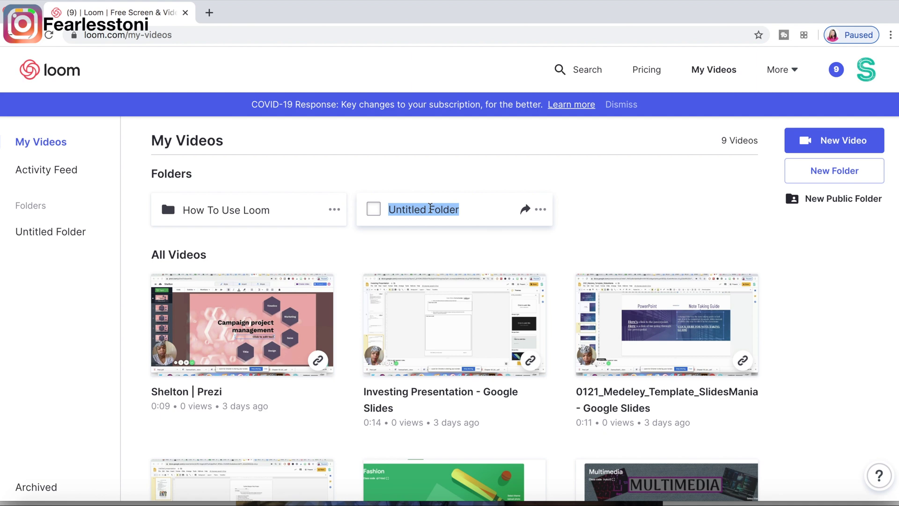
pyautogui.write('Pers')
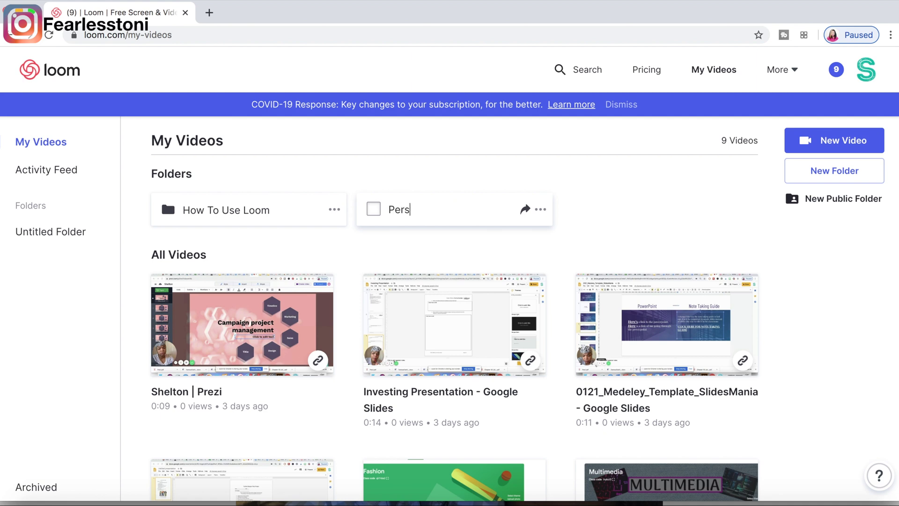
pyautogui.write('onal Finance')
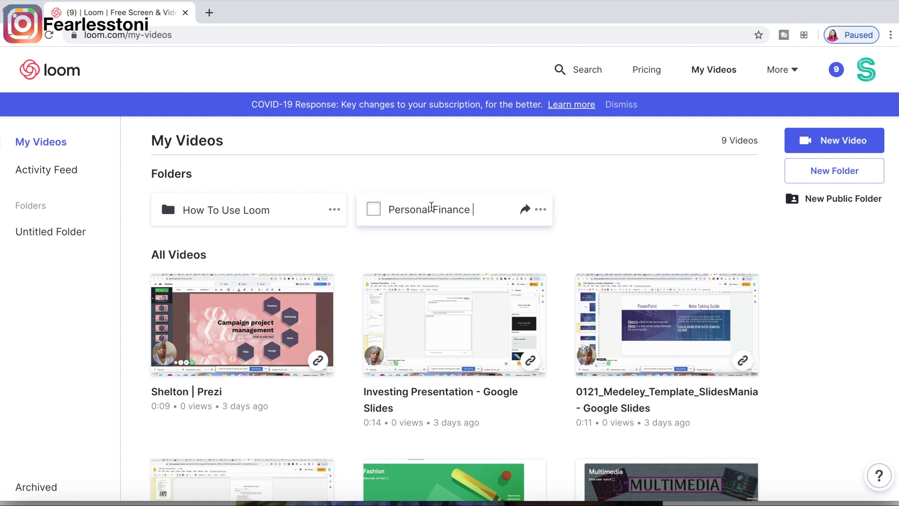
pyautogui.click(455, 266)
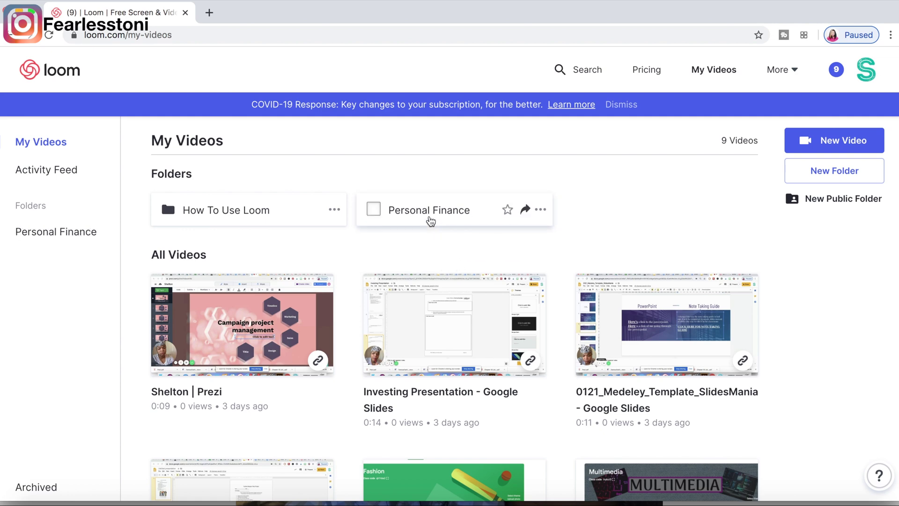
# Step: Search Loom's Help Center for "chrome extension" and open the Install the Chrome Extension article
pyautogui.scroll(-5, 319, 222)
pyautogui.click(317, 215)
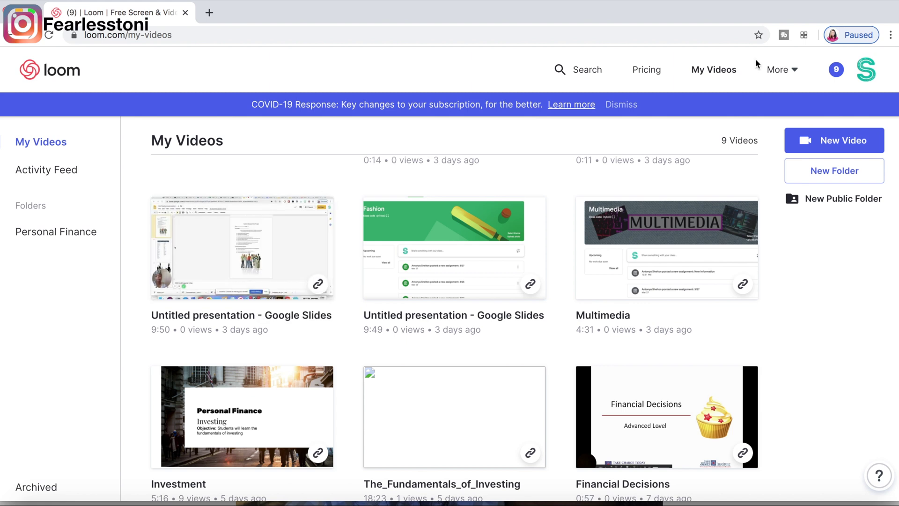
pyautogui.click(798, 73)
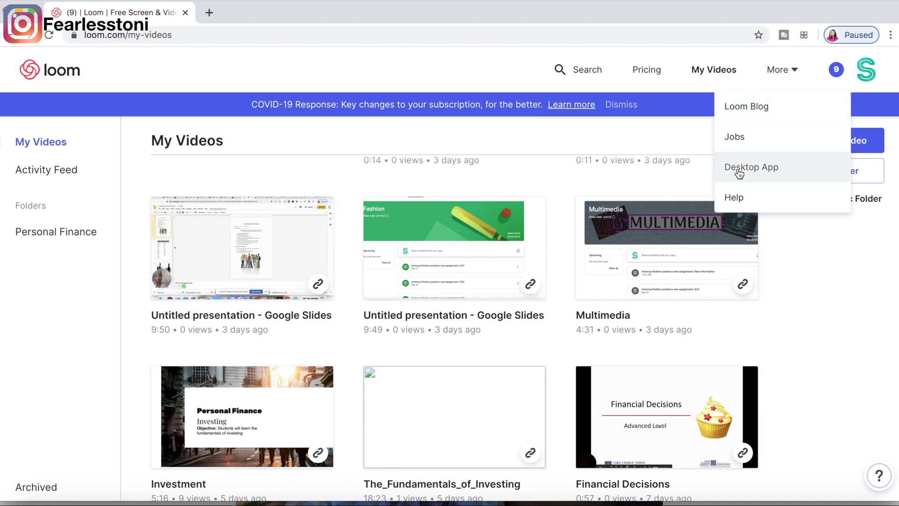
pyautogui.click(733, 198)
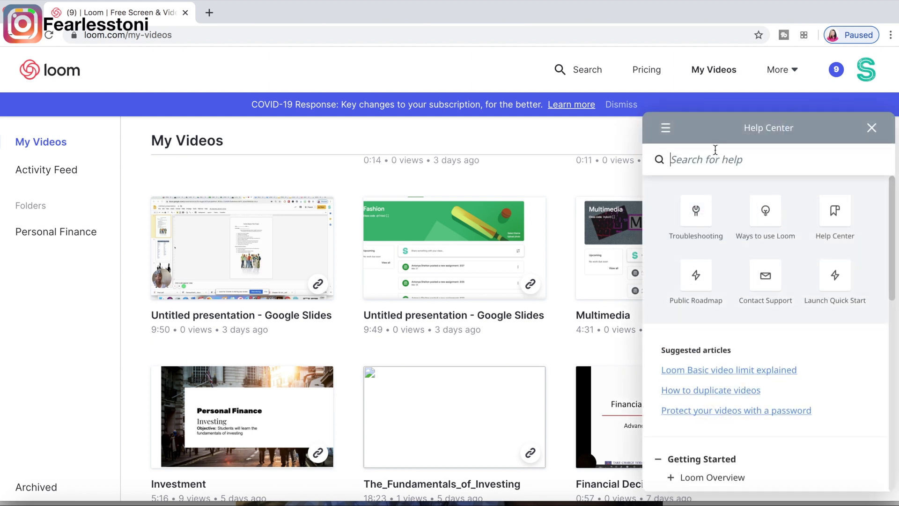
pyautogui.write('chrome extension')
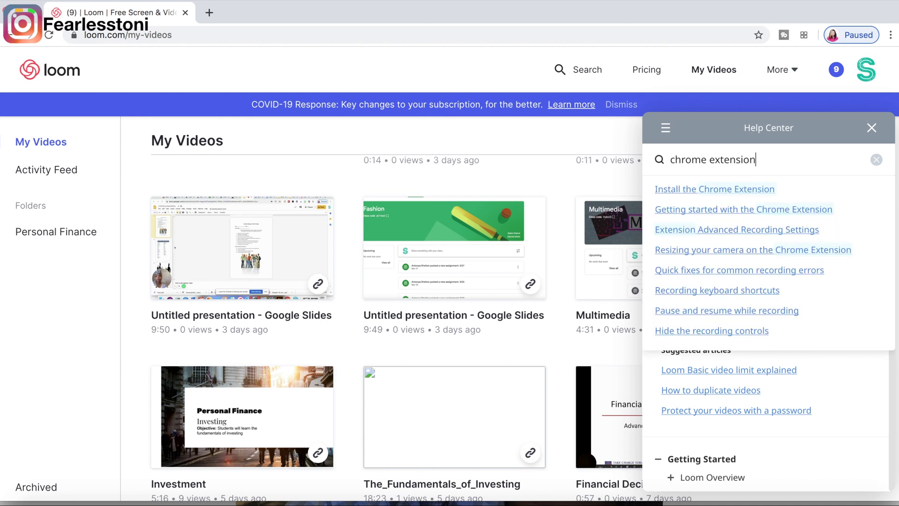
pyautogui.click(688, 188)
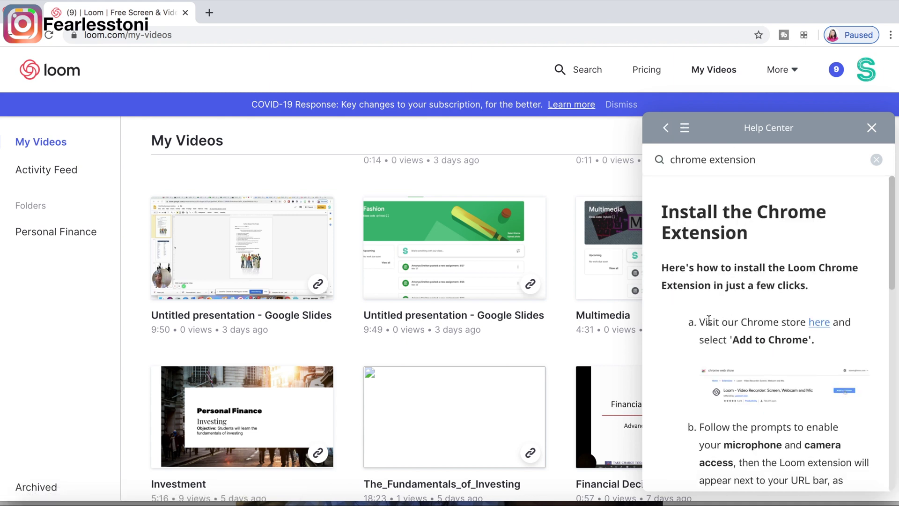
# Step: Add the Loom for Chrome extension through the article's Chrome store link, and close the store page and the Help Center
pyautogui.click(821, 324)
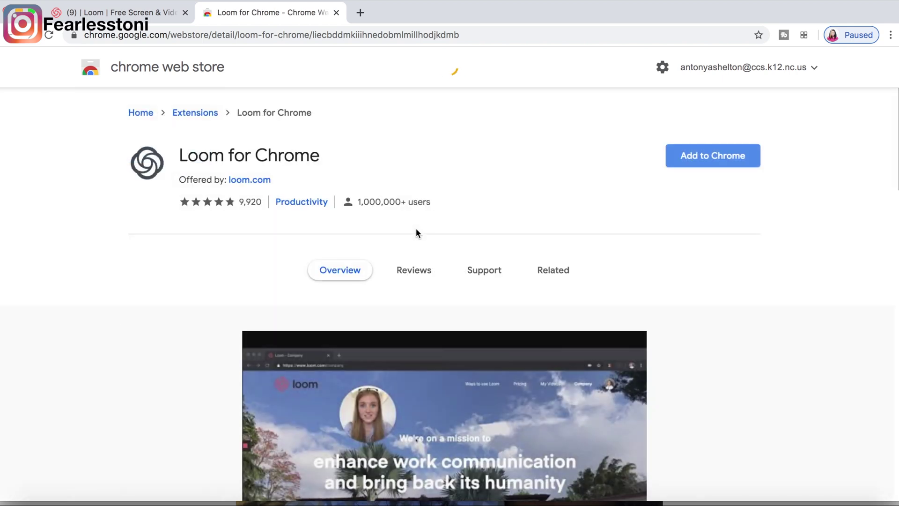
pyautogui.click(701, 162)
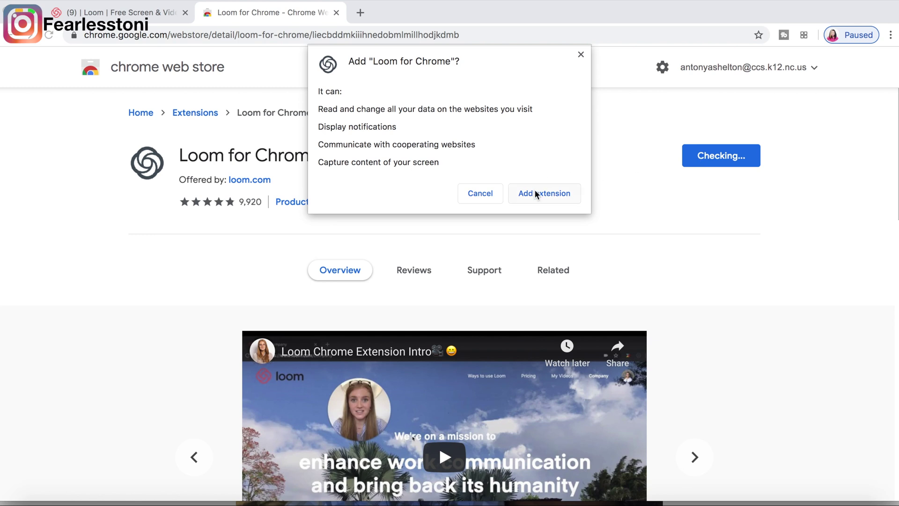
pyautogui.click(538, 193)
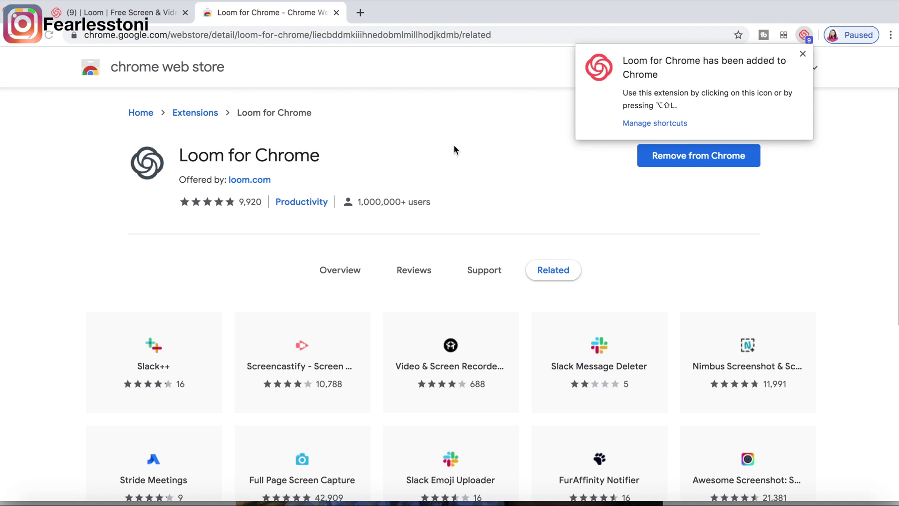
pyautogui.click(336, 12)
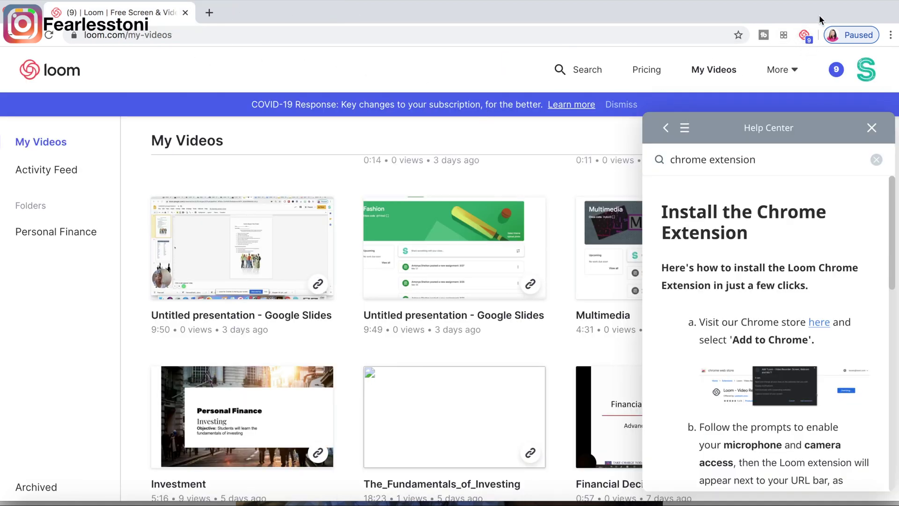
pyautogui.click(872, 128)
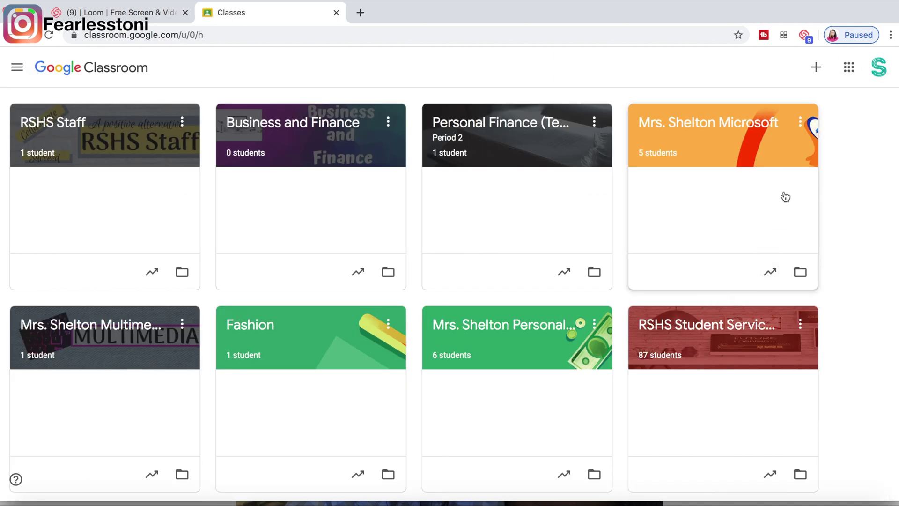
# Step: Open the Loom recorder over Google Classroom, show its advanced options, choose FaceTime HD Camera as camera source and check the microphone sources
pyautogui.click(805, 36)
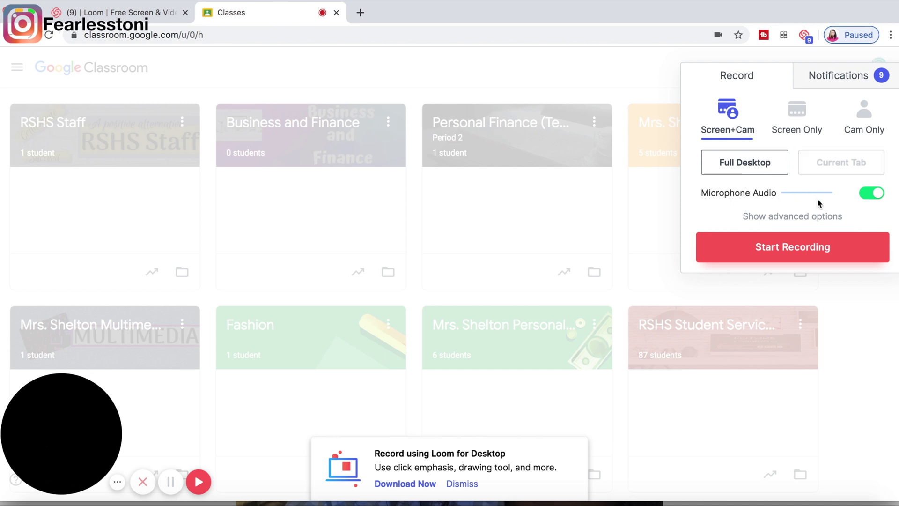
pyautogui.click(811, 216)
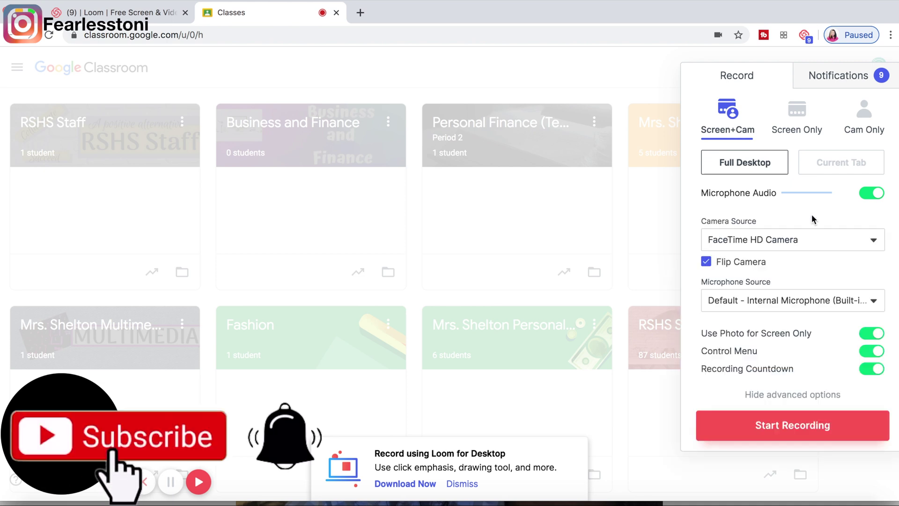
pyautogui.click(774, 241)
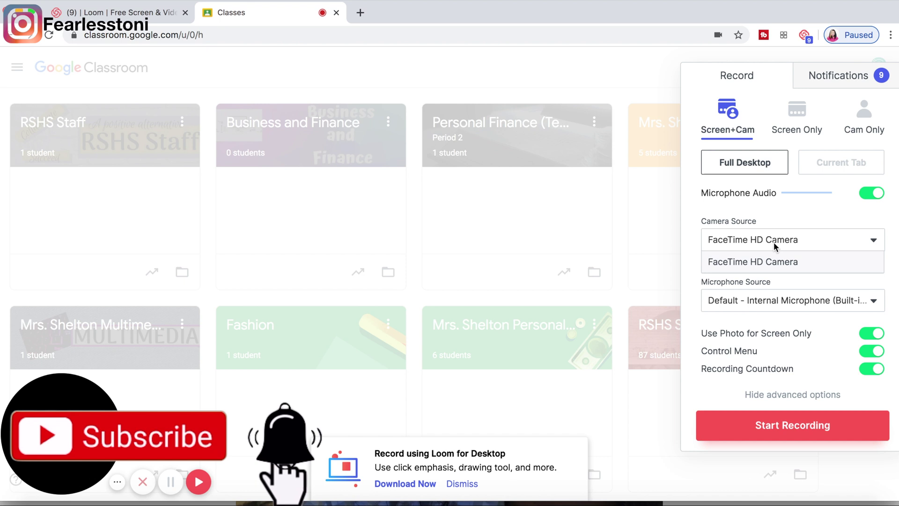
pyautogui.click(775, 261)
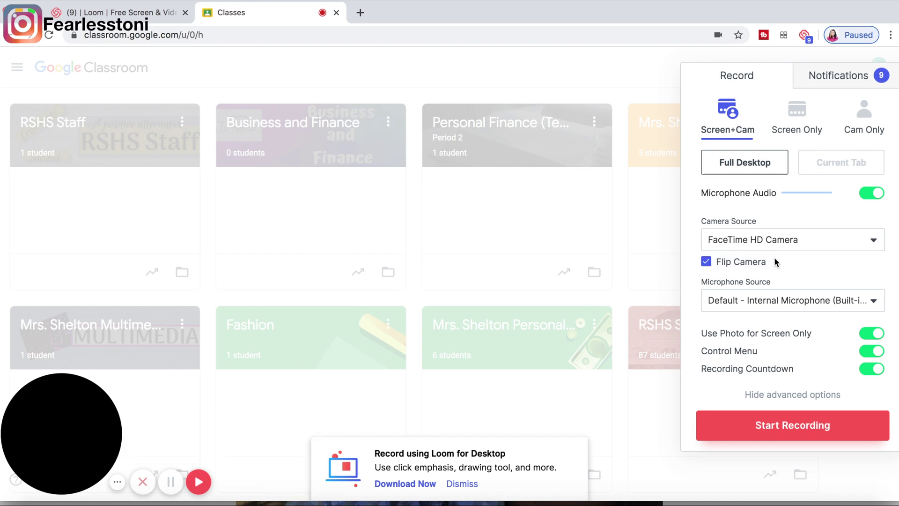
pyautogui.click(837, 297)
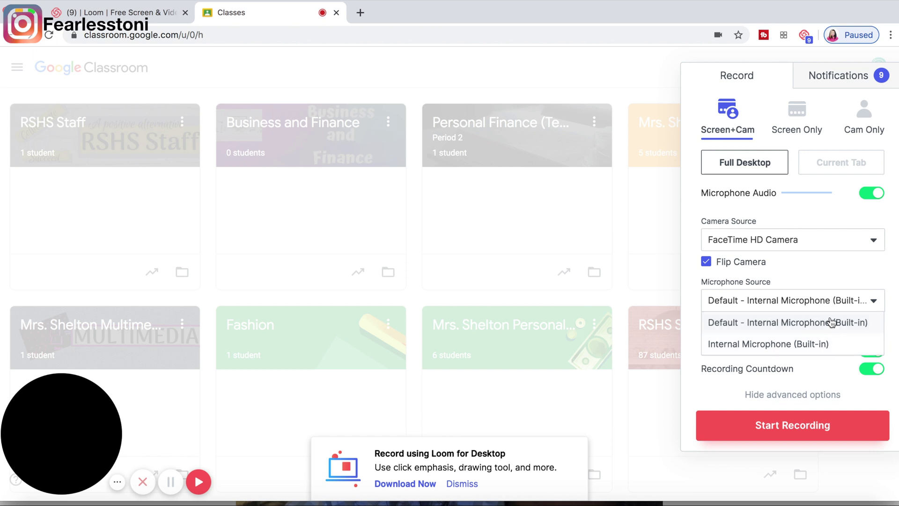
pyautogui.click(874, 303)
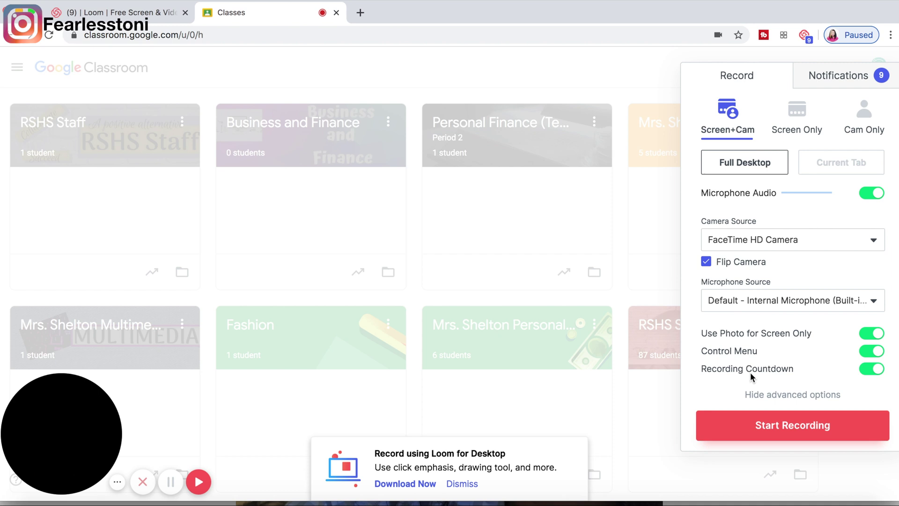
# Step: Start a Screen+Cam recording that shares the Classes application window, and hide the sharing notice
pyautogui.click(759, 426)
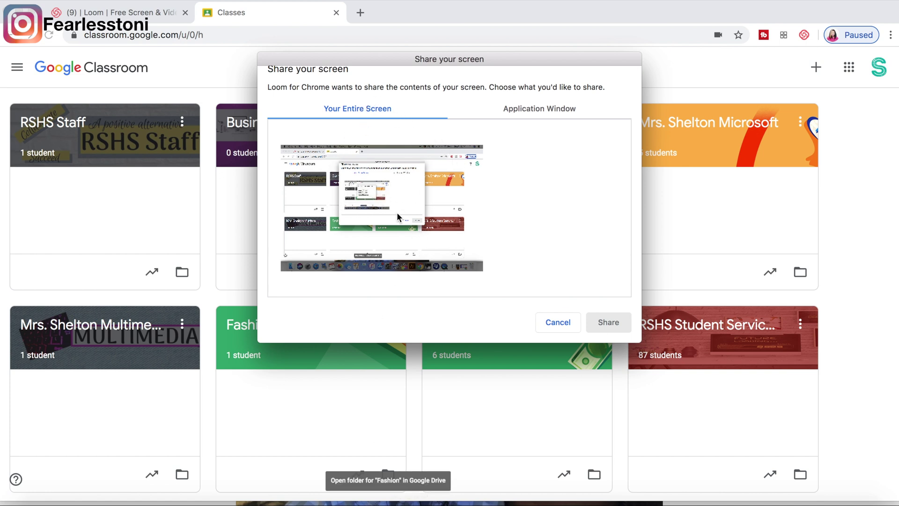
pyautogui.click(569, 107)
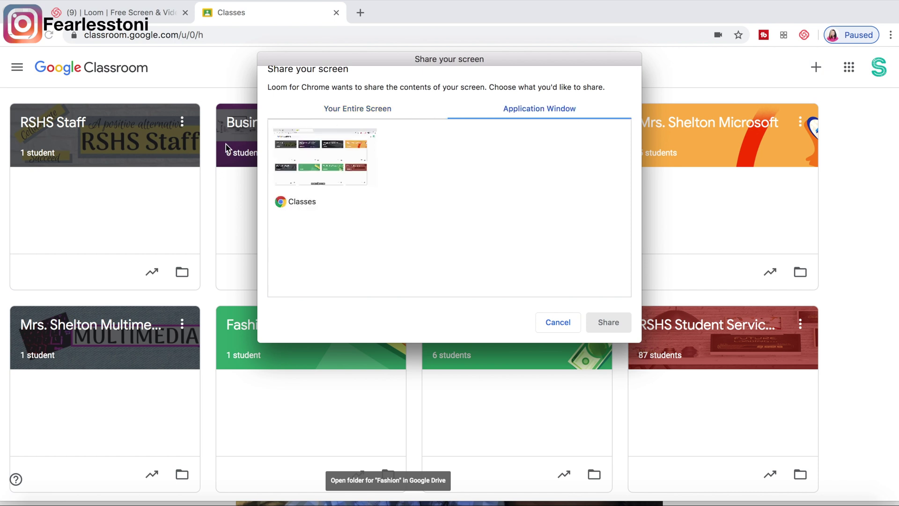
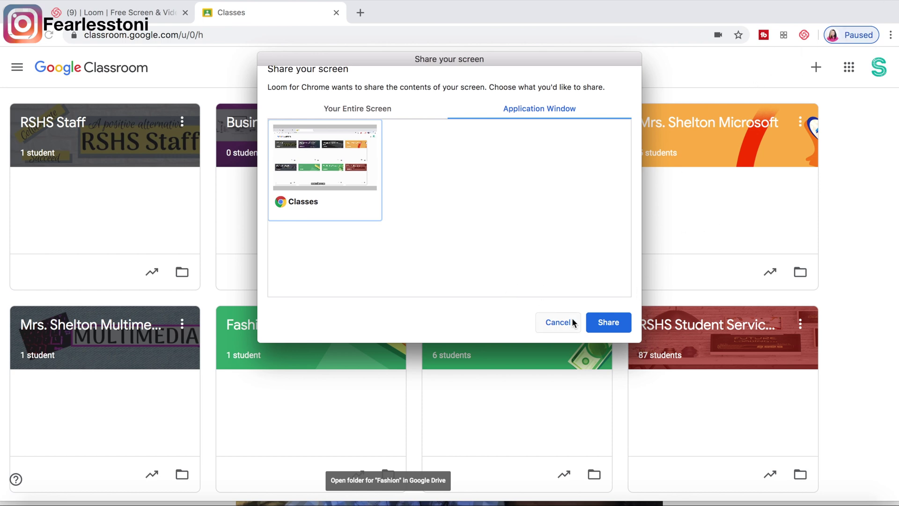
pyautogui.click(608, 323)
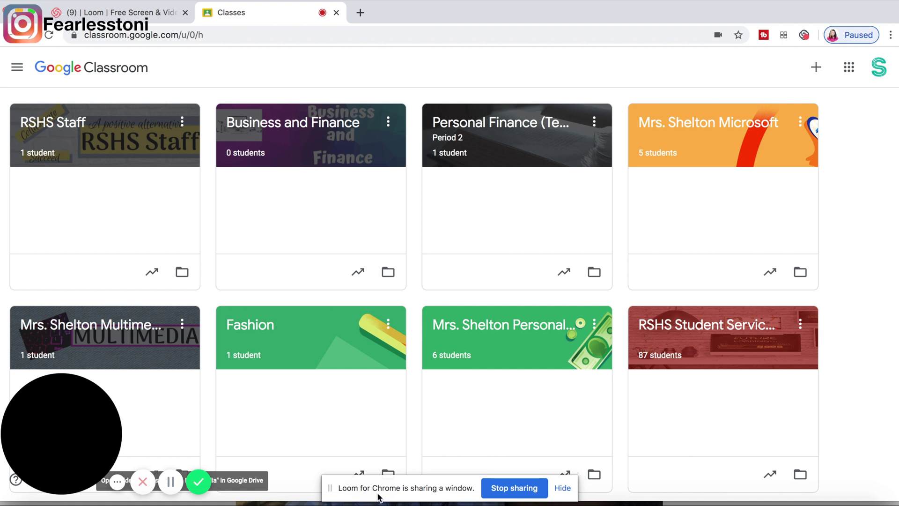
pyautogui.click(563, 492)
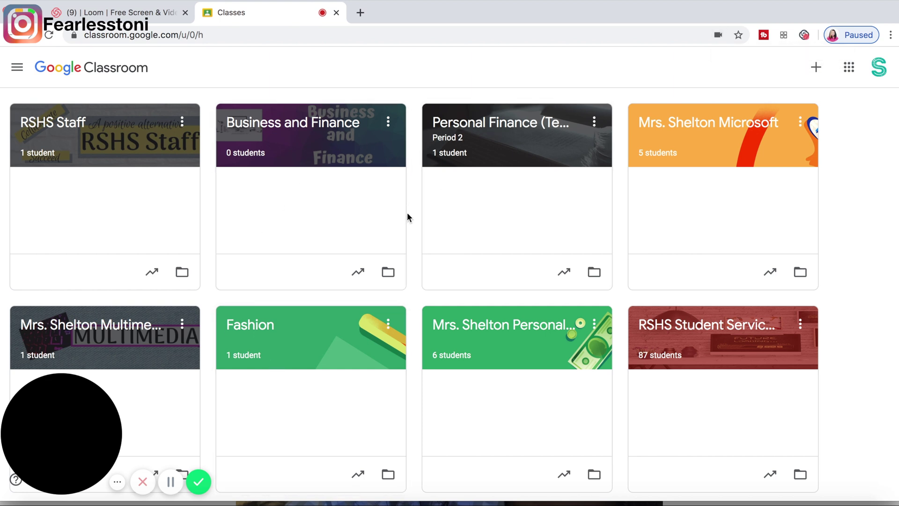
# Step: Try the medium and large camera bubble sizes during the recording, and return the bubble to the small size
pyautogui.moveTo(107, 426)
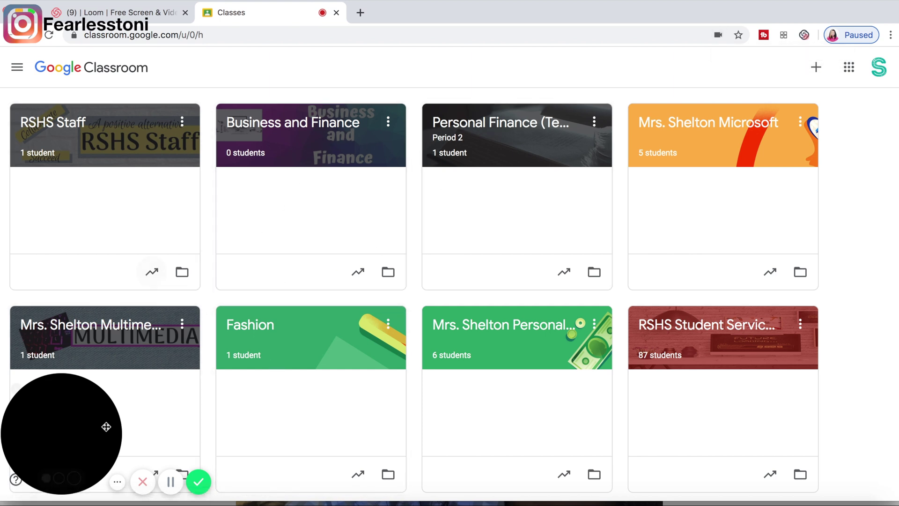
pyautogui.click(59, 482)
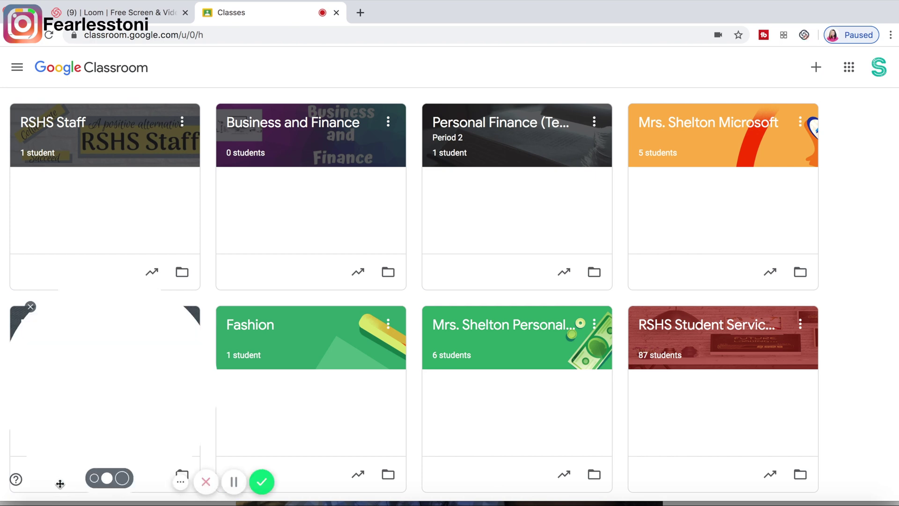
pyautogui.click(122, 479)
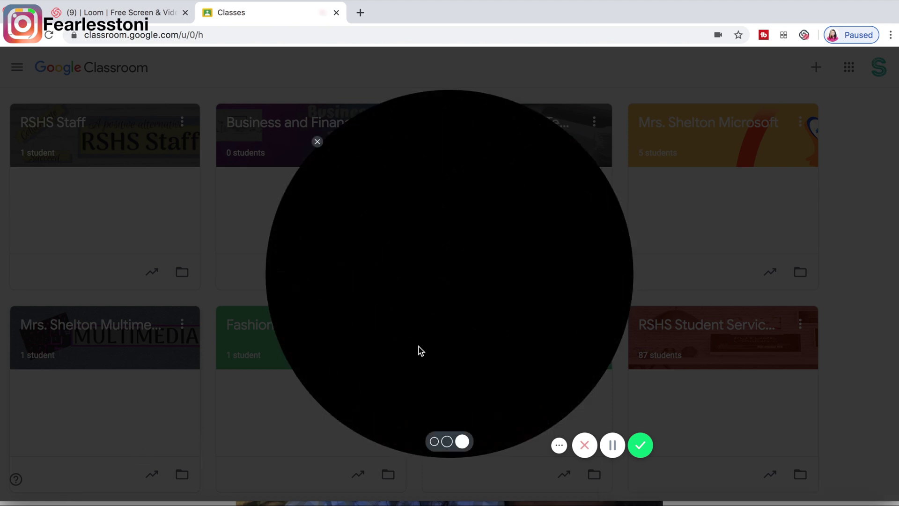
pyautogui.click(434, 442)
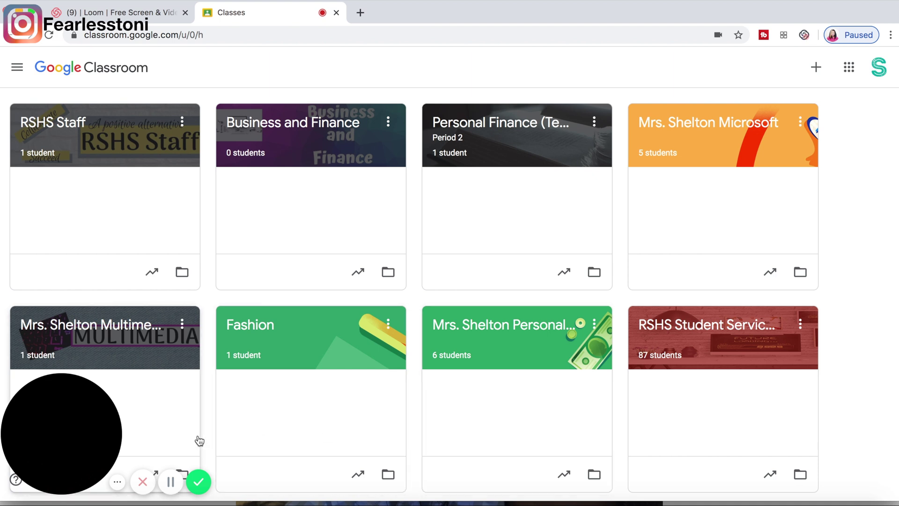
# Step: Finish the recording and look over the sharing, privacy and editing options on the new video's page
pyautogui.click(198, 482)
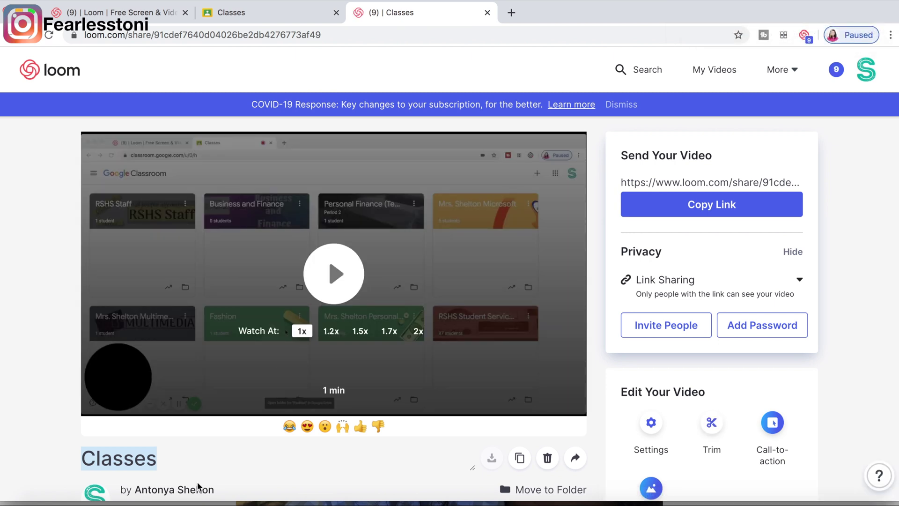
pyautogui.scroll(-2, 290, 311)
pyautogui.scroll(2, 290, 311)
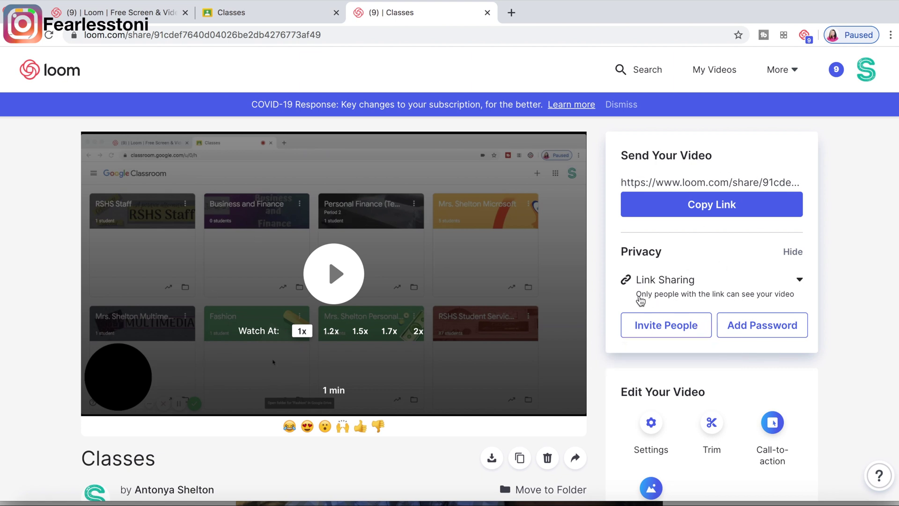
pyautogui.scroll(-2, 775, 302)
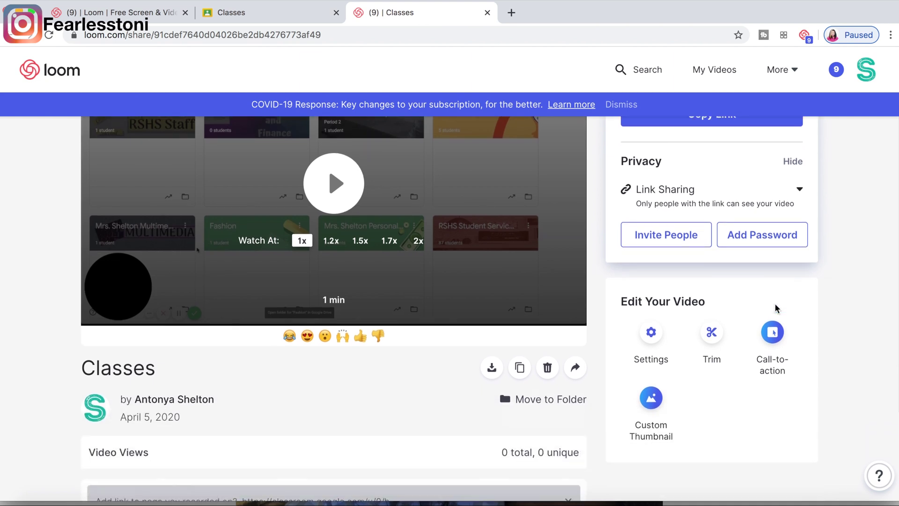
# Step: Review the video's settings, such as comments, emoji reactions, animated thumbnail and viewer download, and close them
pyautogui.click(651, 332)
pyautogui.scroll(2, 657, 329)
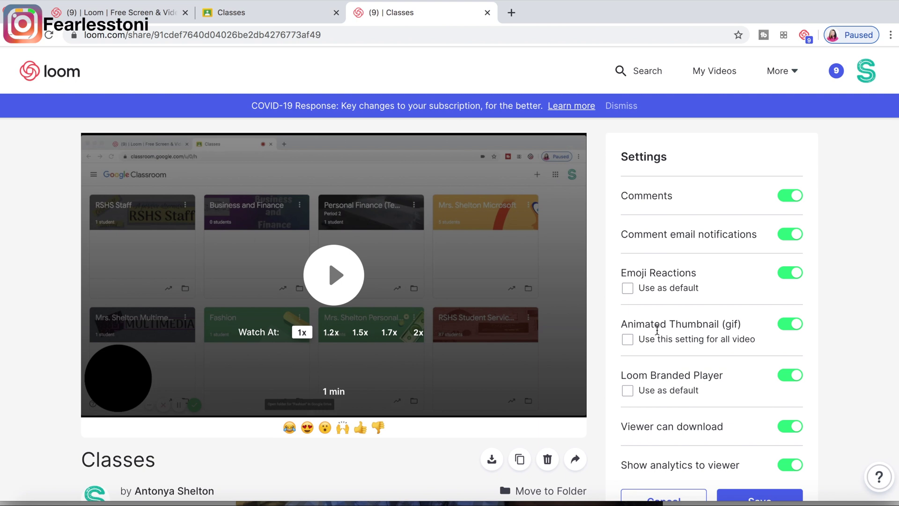
pyautogui.scroll(-1, 657, 330)
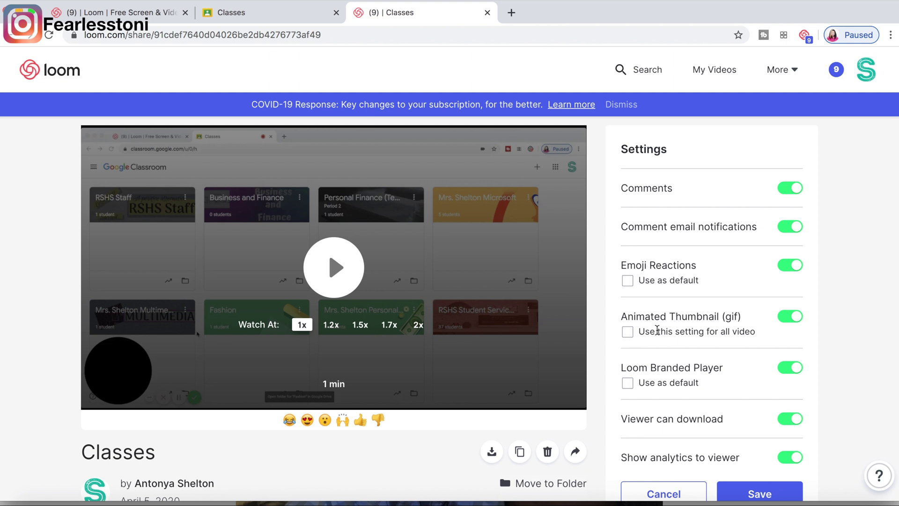
pyautogui.scroll(-3, 657, 330)
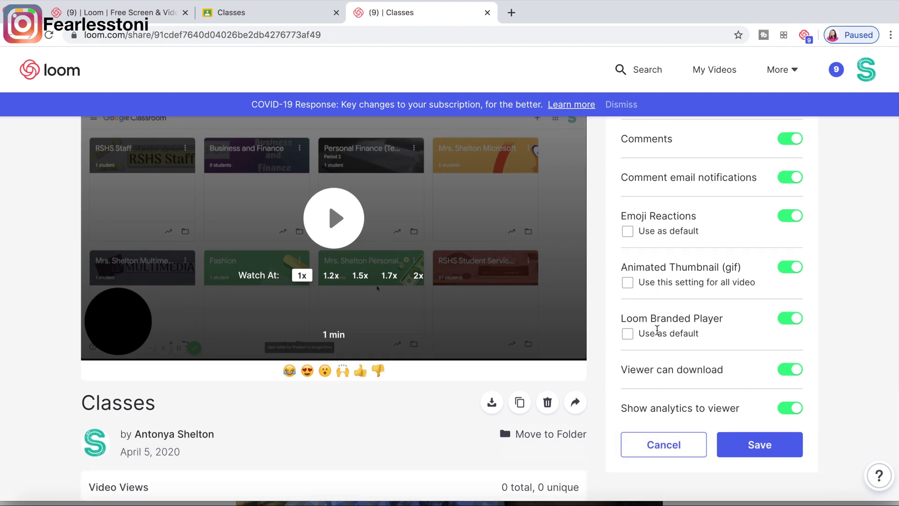
pyautogui.click(746, 374)
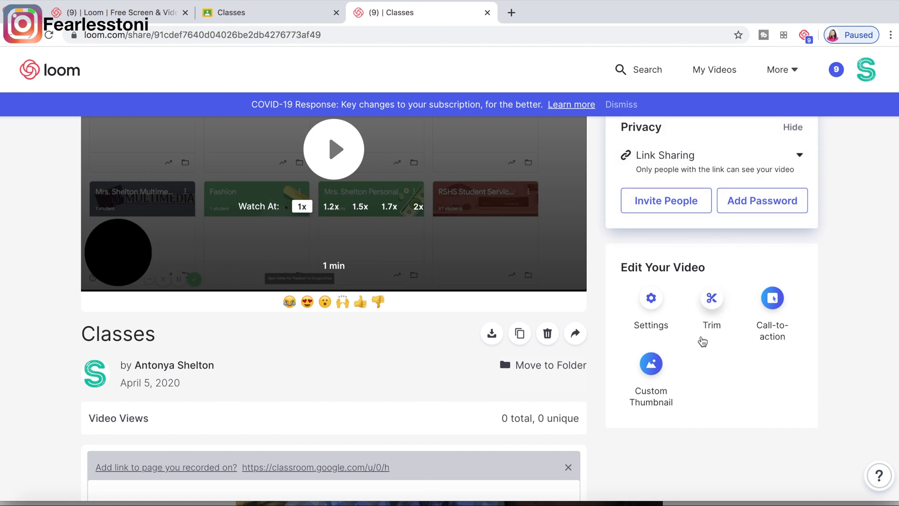
# Step: Open the video for trimming and remove its opening section from 0:00.0 to 0:05.6
pyautogui.scroll(3, 694, 414)
pyautogui.scroll(-2, 694, 414)
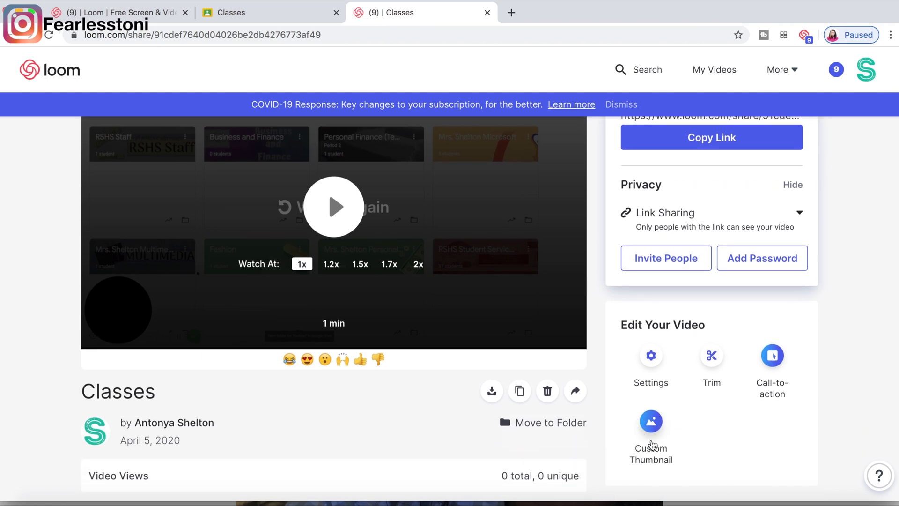
pyautogui.click(712, 357)
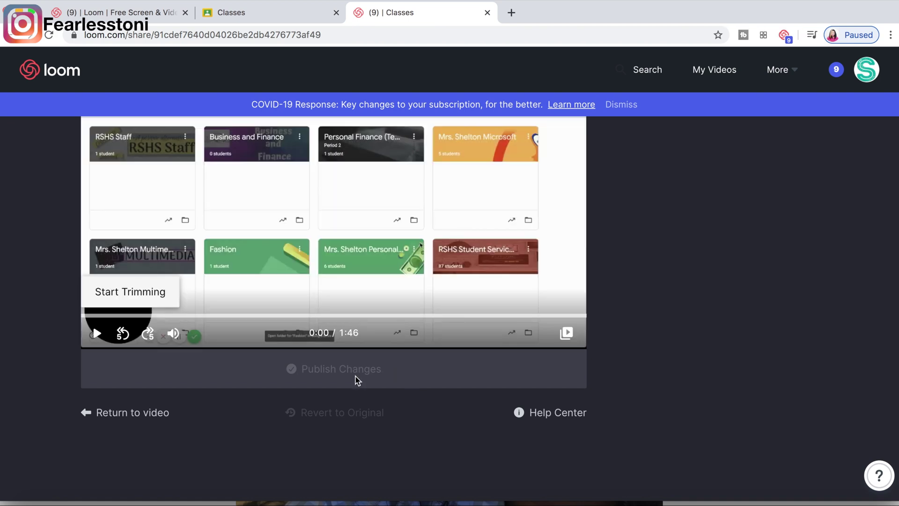
pyautogui.click(138, 281)
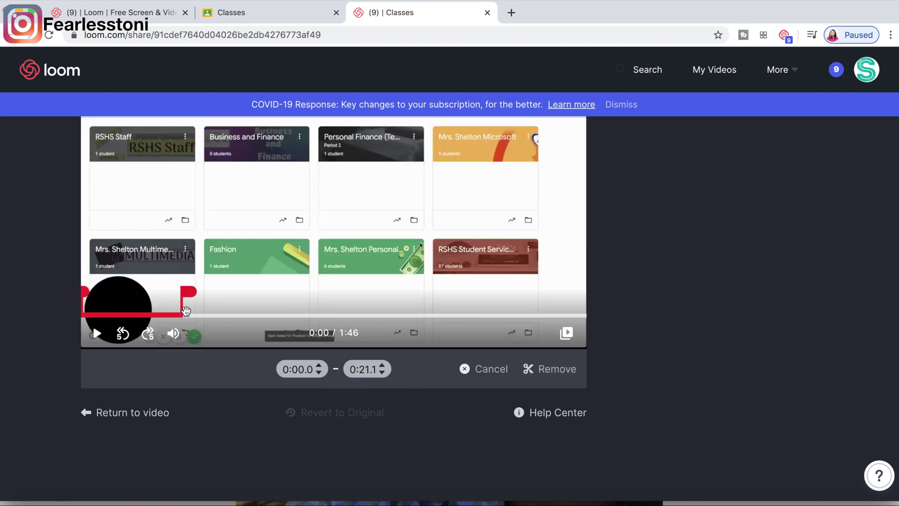
pyautogui.moveTo(182, 310); pyautogui.dragTo(108, 323)
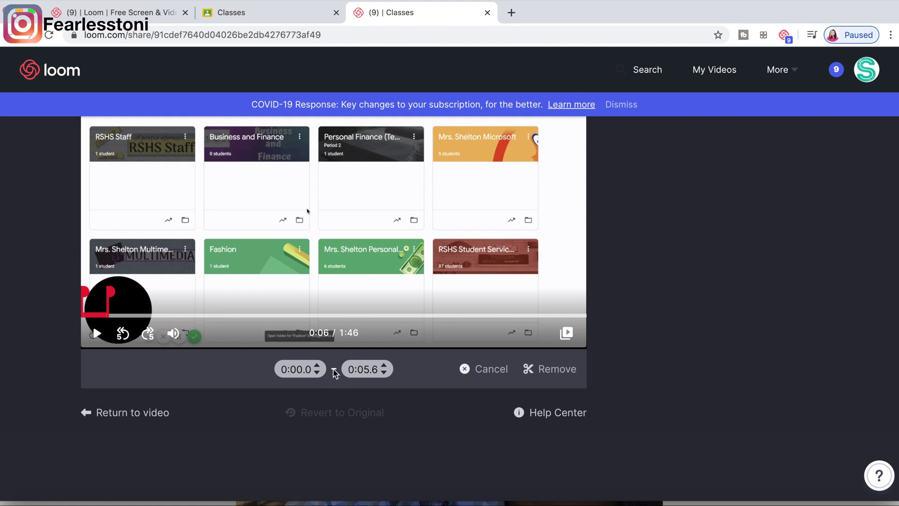
pyautogui.click(533, 374)
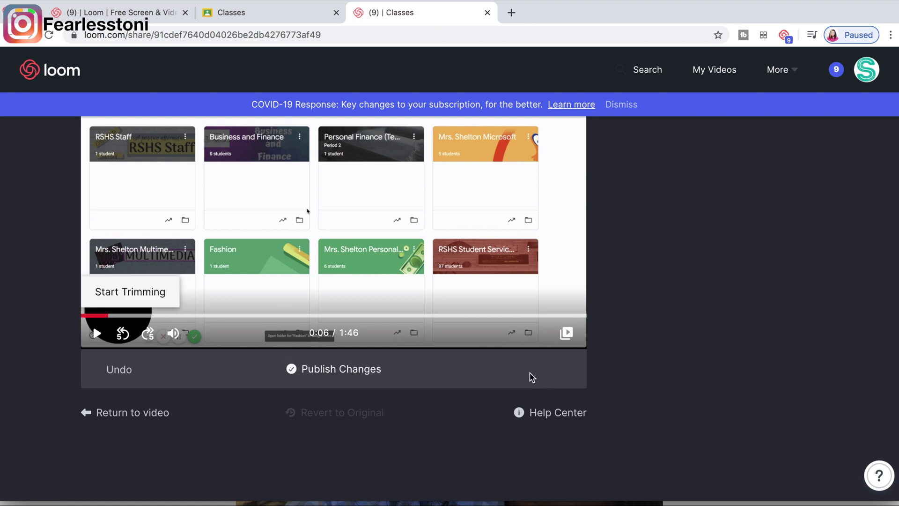
# Step: Cut further sections from the middle and near the end of the video, and publish the trimmed version
pyautogui.click(155, 292)
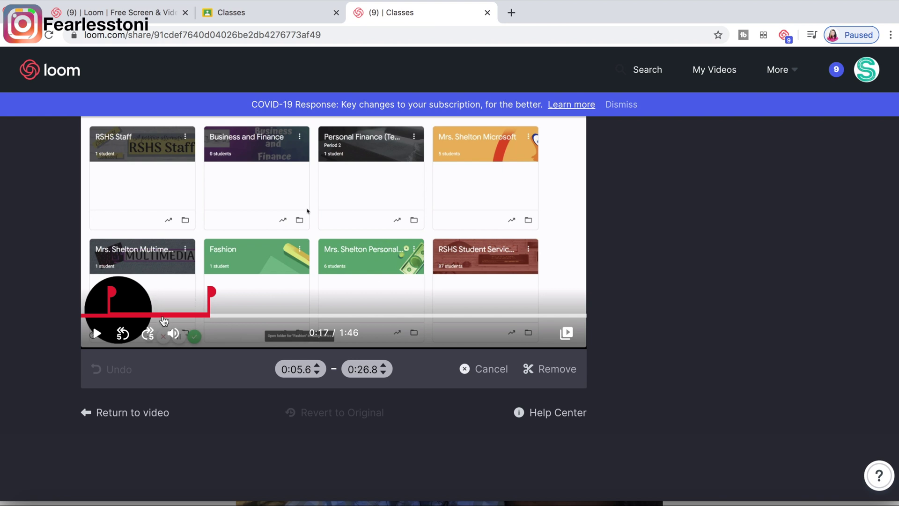
pyautogui.click(198, 317)
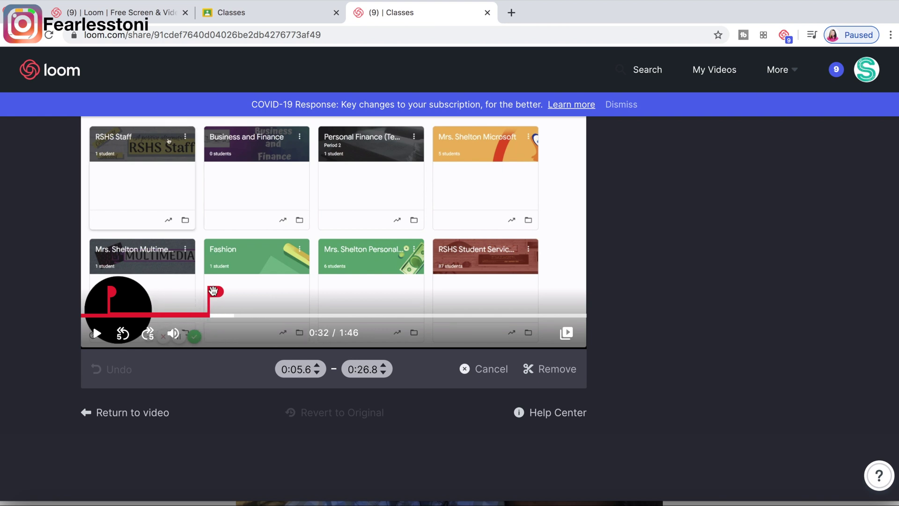
pyautogui.moveTo(108, 291); pyautogui.dragTo(390, 294)
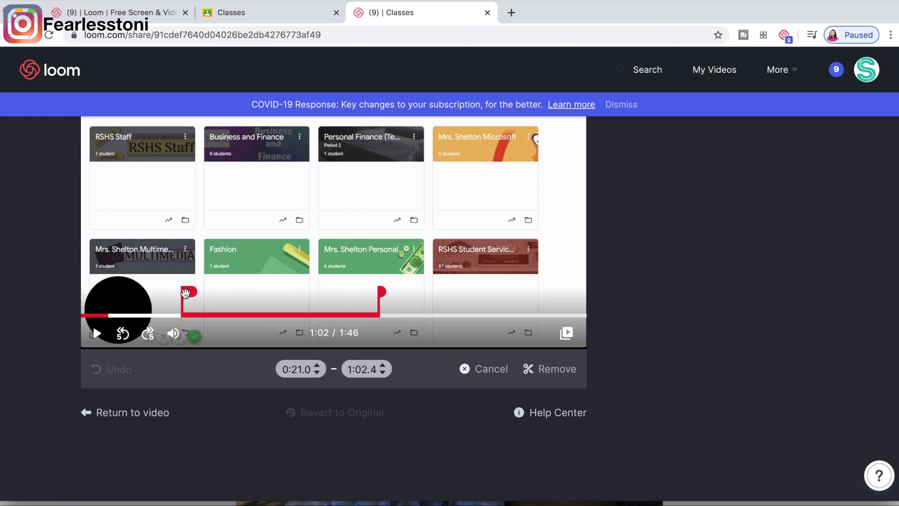
pyautogui.moveTo(188, 293); pyautogui.dragTo(355, 315)
pyautogui.moveTo(355, 315); pyautogui.dragTo(374, 319)
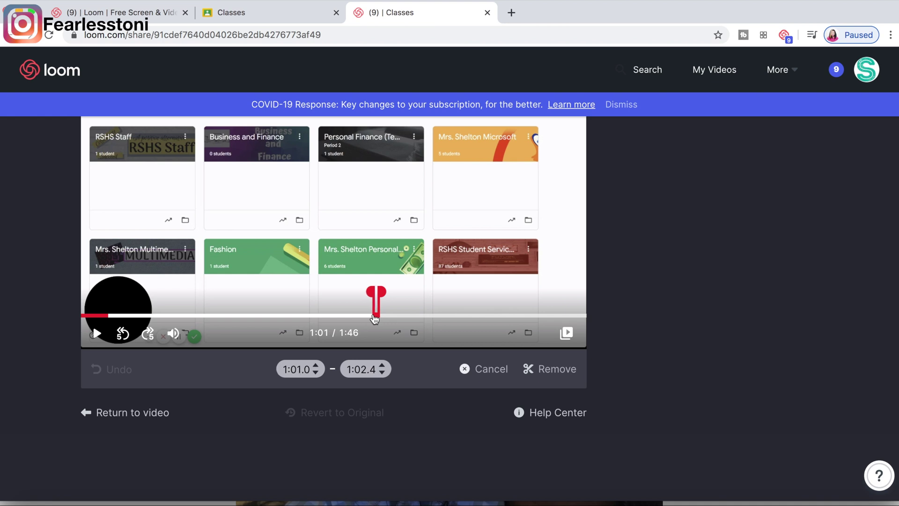
pyautogui.click(549, 369)
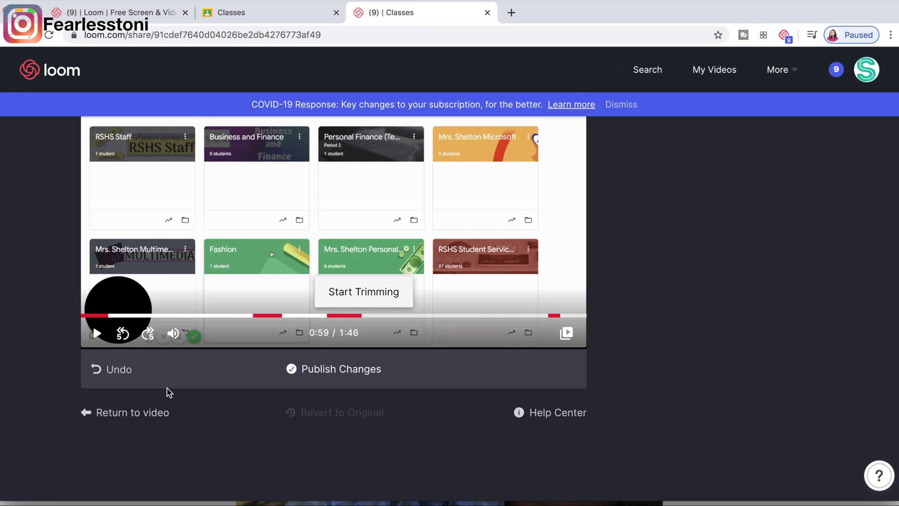
pyautogui.click(313, 373)
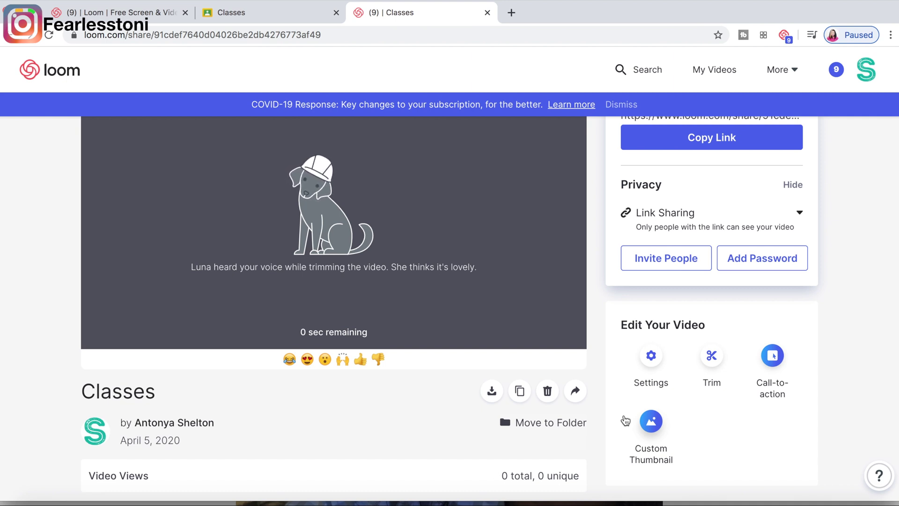
# Step: Upload a screenshot of the Google Classroom page as the custom thumbnail, reposition it, enlarge it slightly, and save it
pyautogui.click(651, 422)
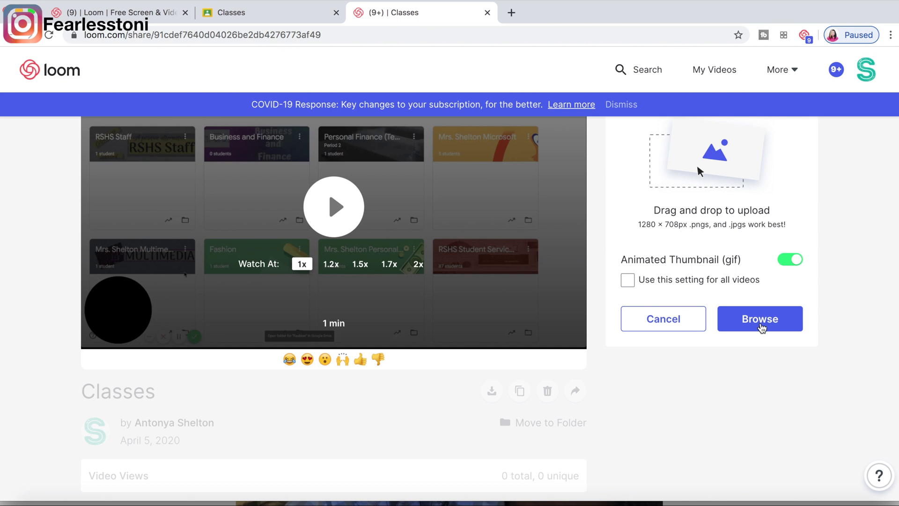
pyautogui.click(760, 326)
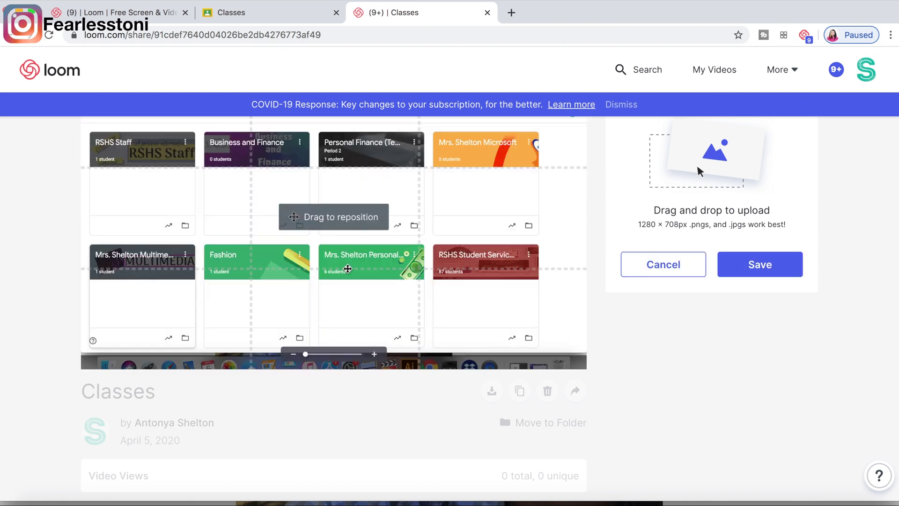
pyautogui.click(231, 227)
pyautogui.moveTo(286, 253); pyautogui.dragTo(294, 244)
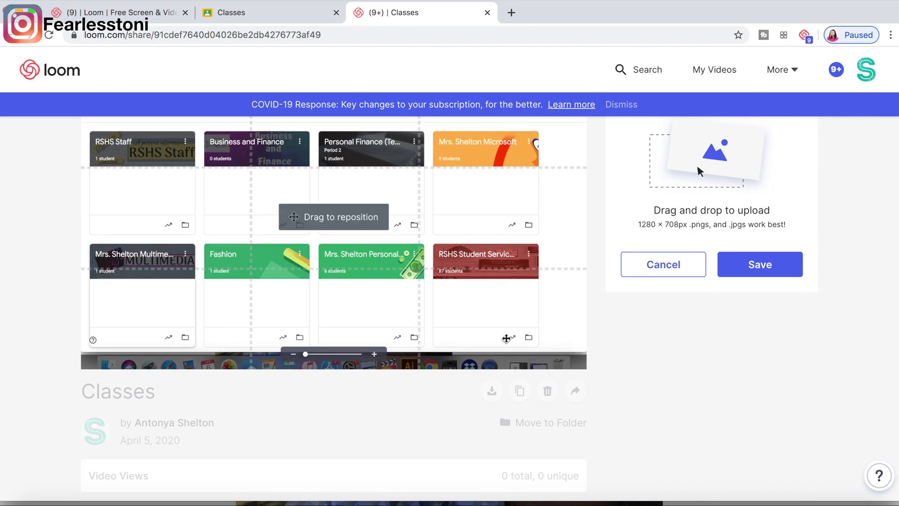
pyautogui.moveTo(308, 359); pyautogui.dragTo(313, 358)
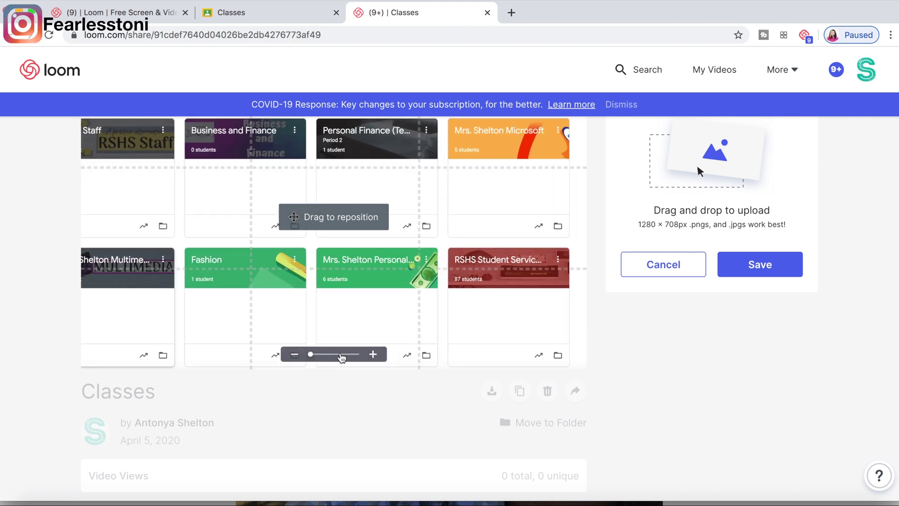
pyautogui.click(781, 260)
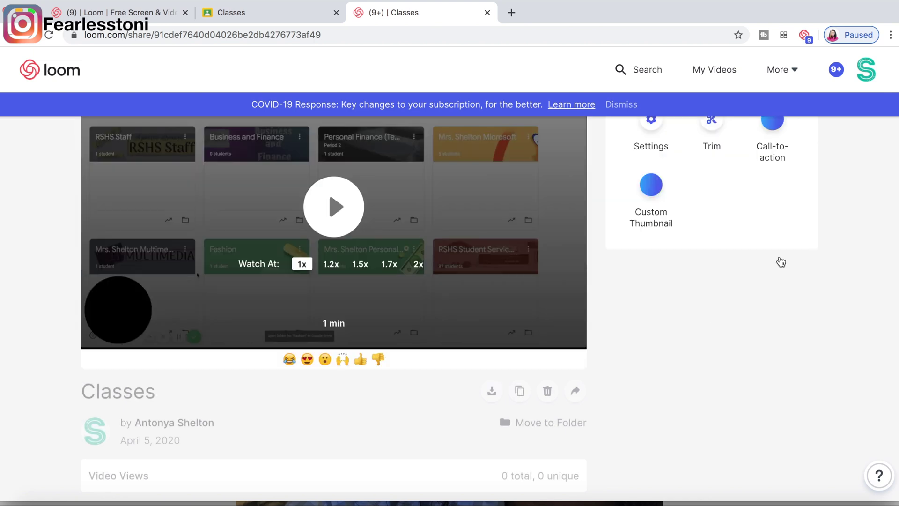
pyautogui.scroll(-3, 386, 313)
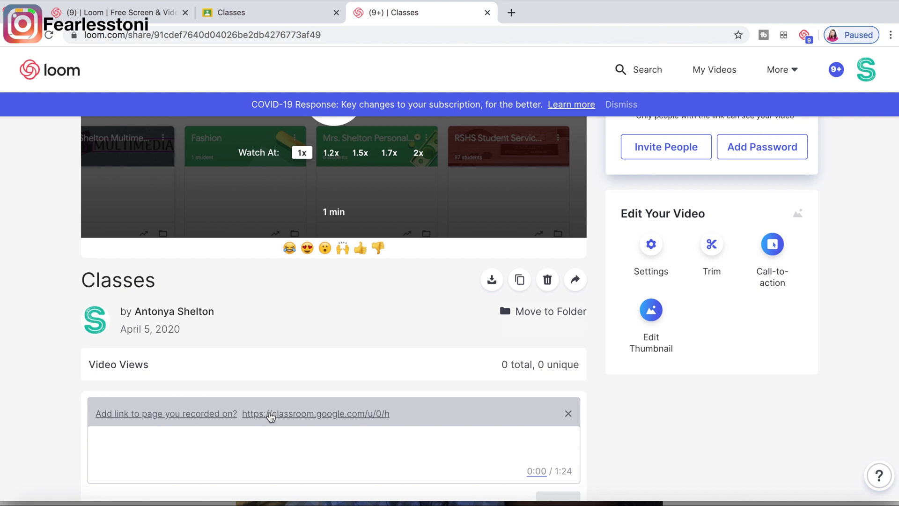
pyautogui.click(318, 414)
pyautogui.click(558, 476)
pyautogui.scroll(-2, 519, 405)
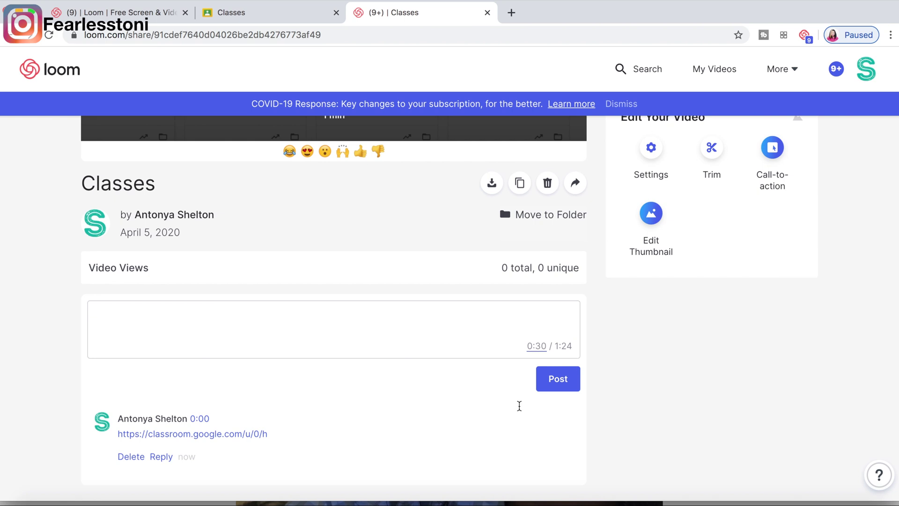
# Step: Return to the video's sharing options and select its share link
pyautogui.scroll(6, 519, 406)
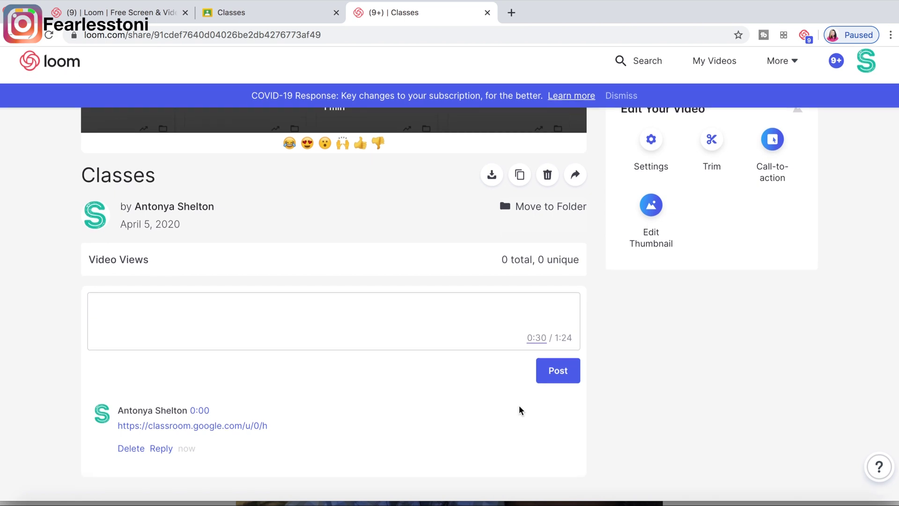
pyautogui.scroll(-1, 521, 410)
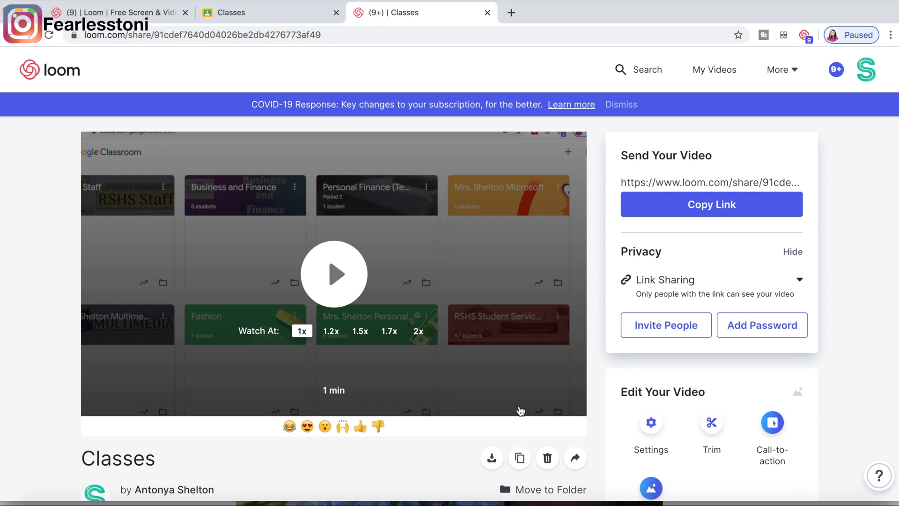
pyautogui.click(667, 196)
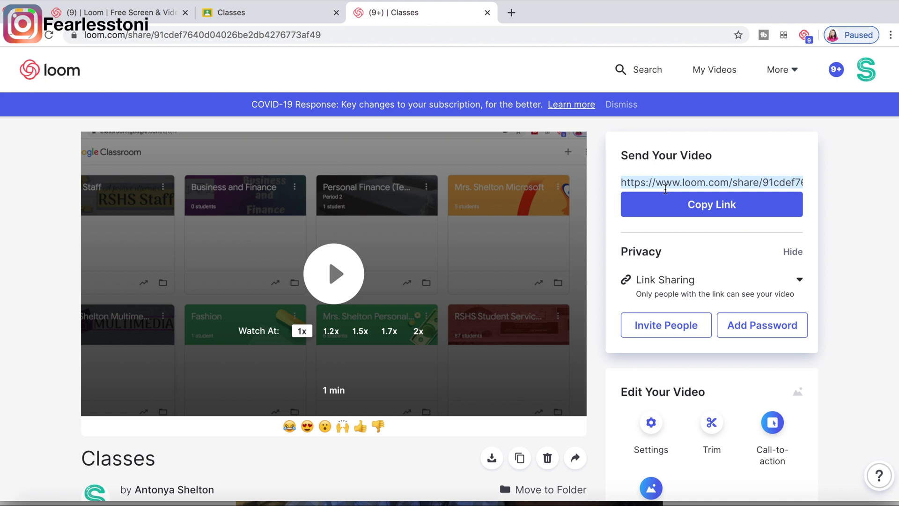
# Step: Go to the My Videos library, show the Classes video's options, and open its title for renaming
pyautogui.click(718, 70)
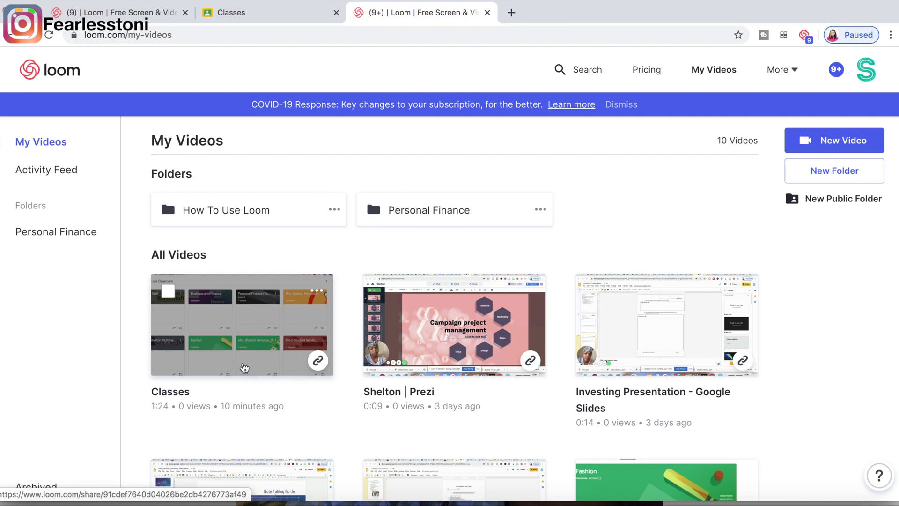
pyautogui.click(318, 291)
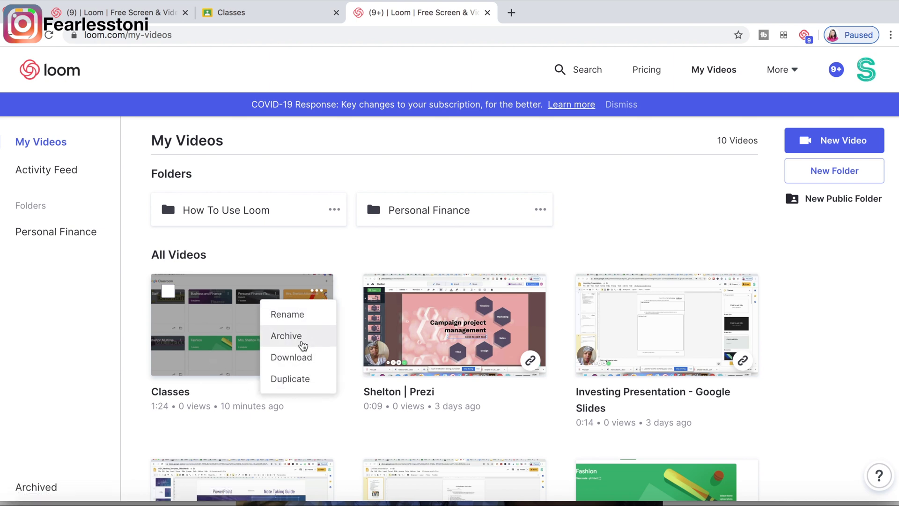
pyautogui.click(298, 315)
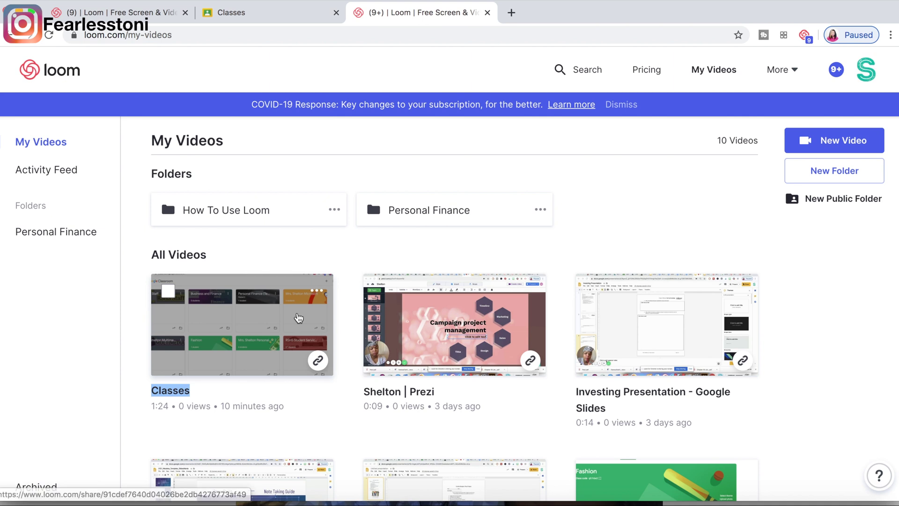
pyautogui.click(193, 389)
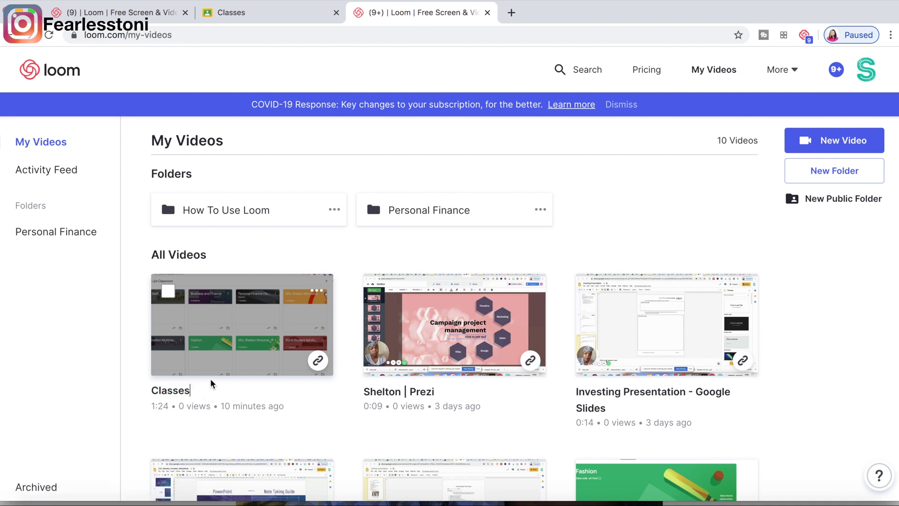
# Step: Reopen the Classes video, look over its sharing and editing options, and go back to the My Videos library
pyautogui.click(203, 334)
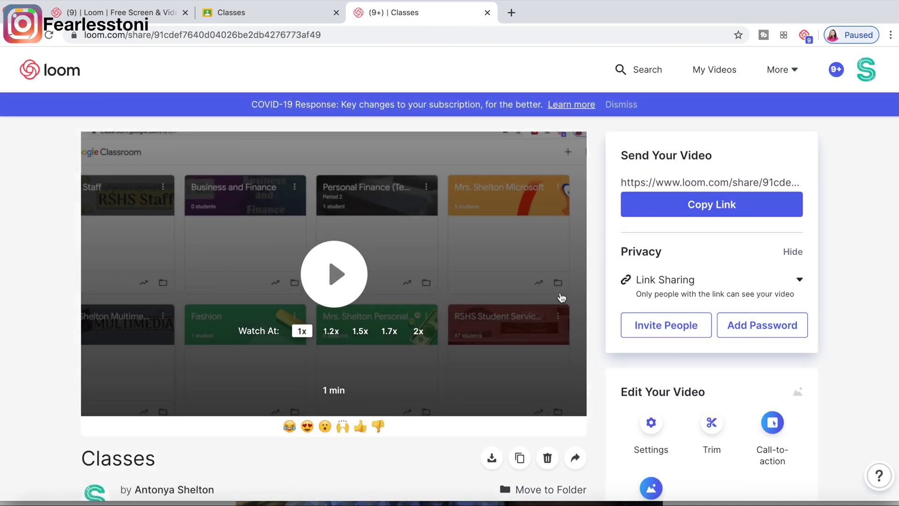
pyautogui.scroll(-3, 636, 376)
pyautogui.scroll(1, 636, 376)
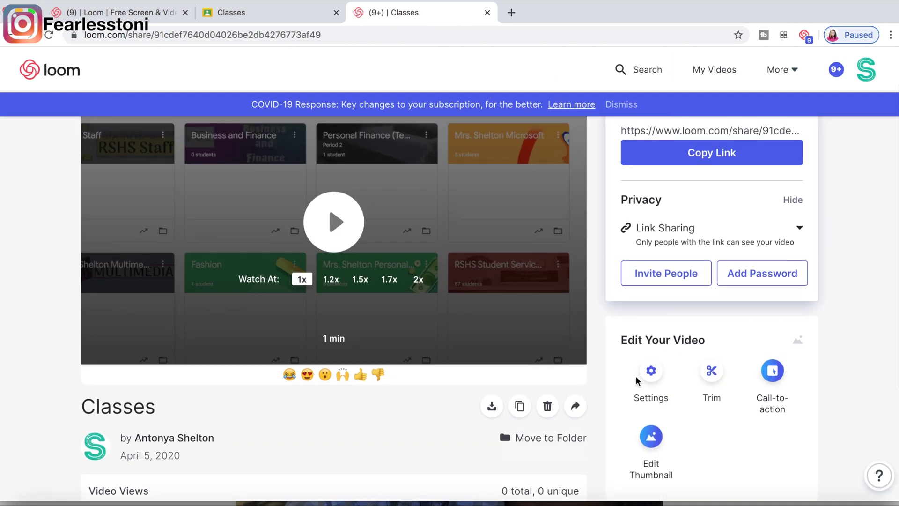
pyautogui.hotkey('alt', 'Left')
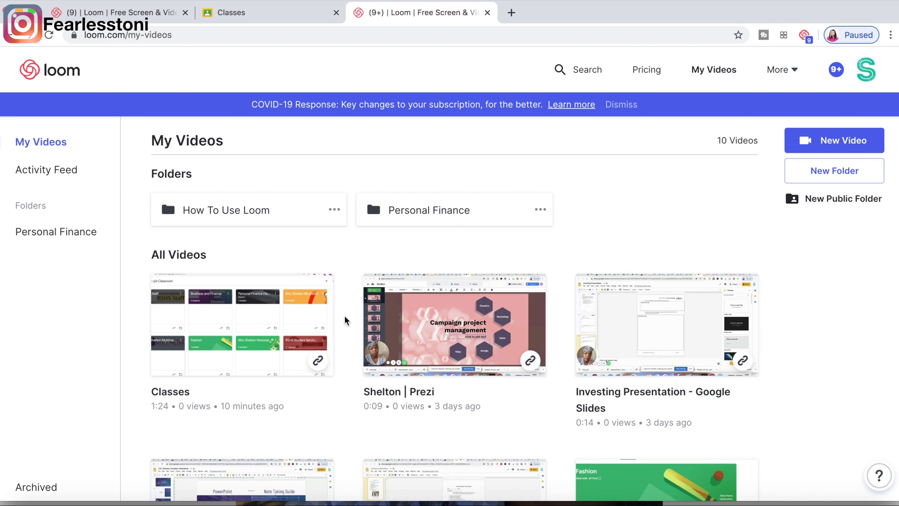